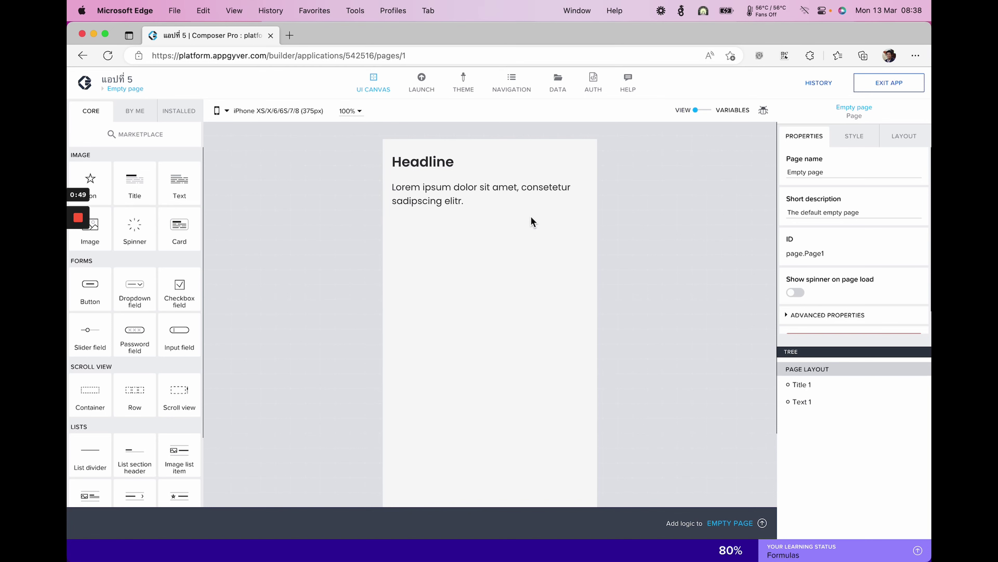
- Add a button component to the page directly beneath the lorem ipsum text
{"action": "left_click", "coordinate": [457, 187]}
{"action": "left_click", "coordinate": [264, 241]}
{"action": "left_click_drag", "start_coordinate": [103, 295], "coordinate": [456, 260]}
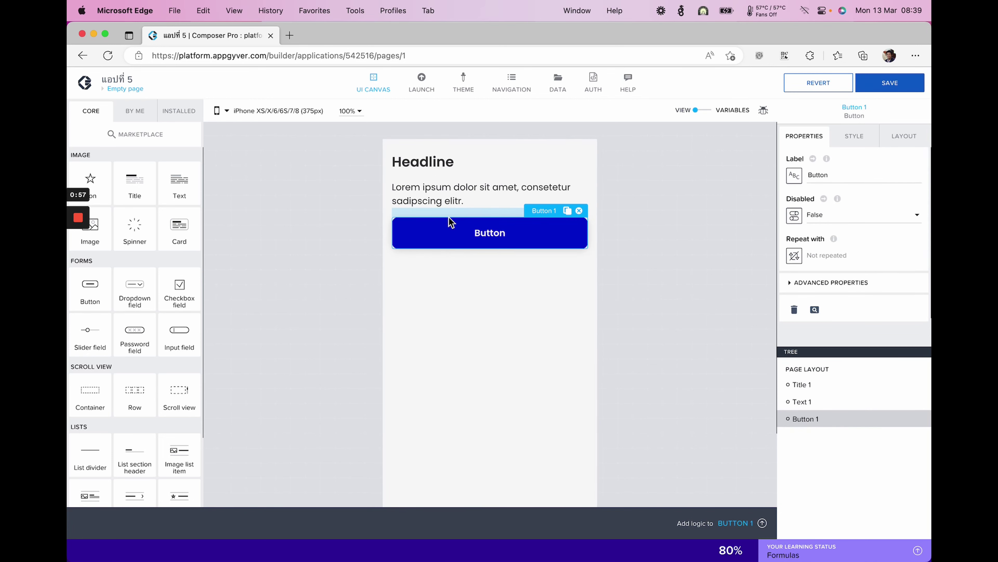
{"action": "left_click", "coordinate": [444, 203]}
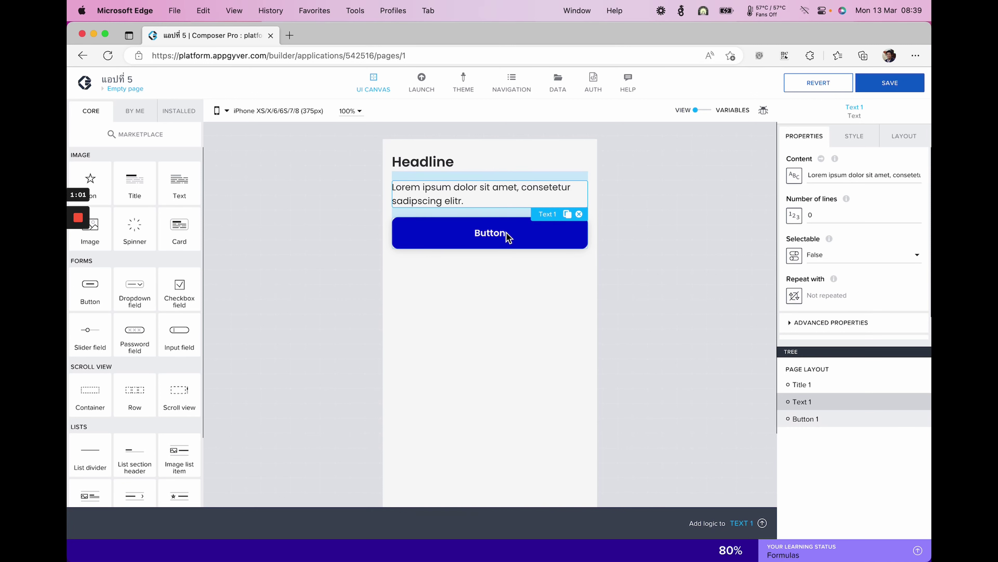
- Create a page variable named counter for this page
{"action": "left_click", "coordinate": [710, 116]}
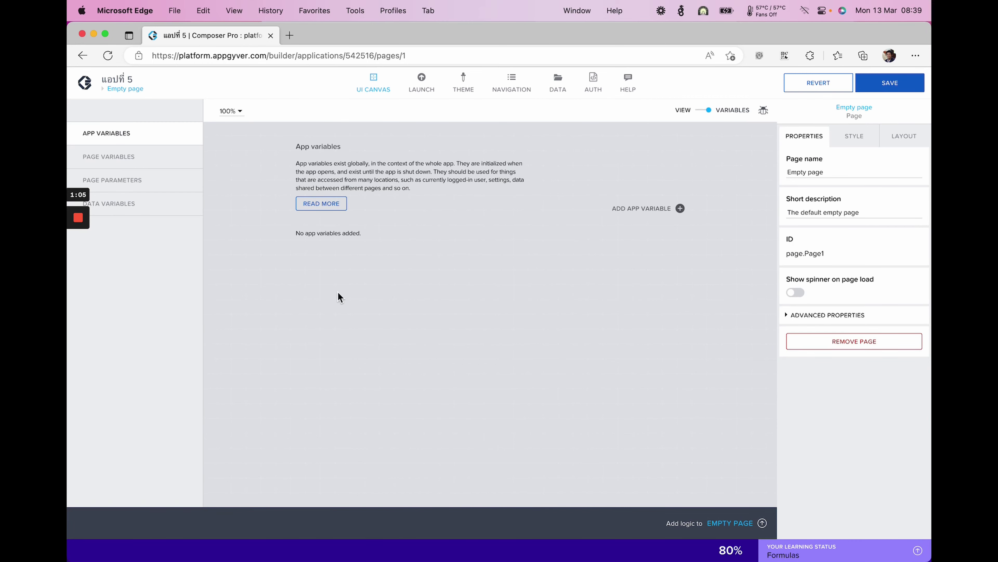
{"action": "left_click", "coordinate": [147, 181]}
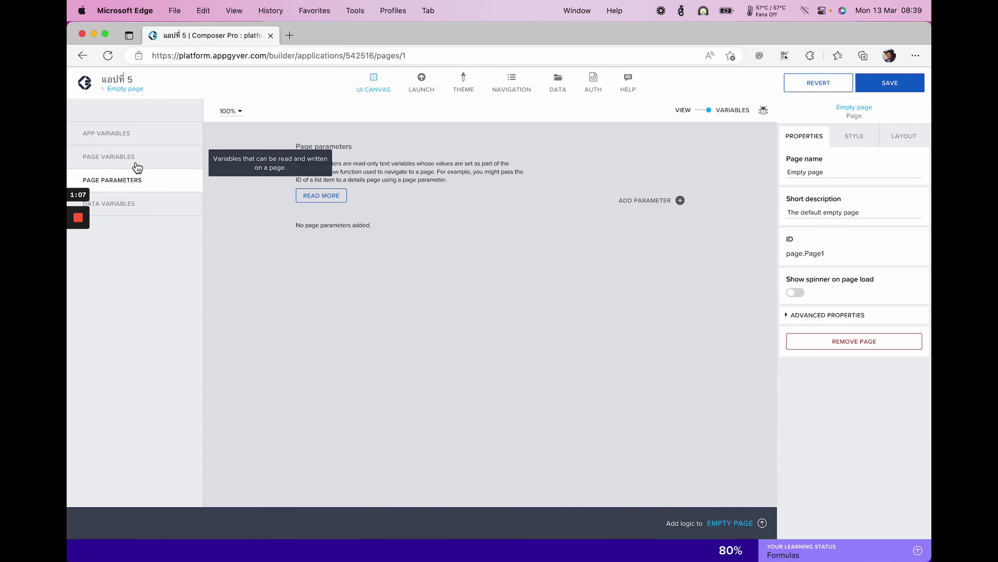
{"action": "left_click", "coordinate": [135, 160]}
{"action": "left_click", "coordinate": [669, 209]}
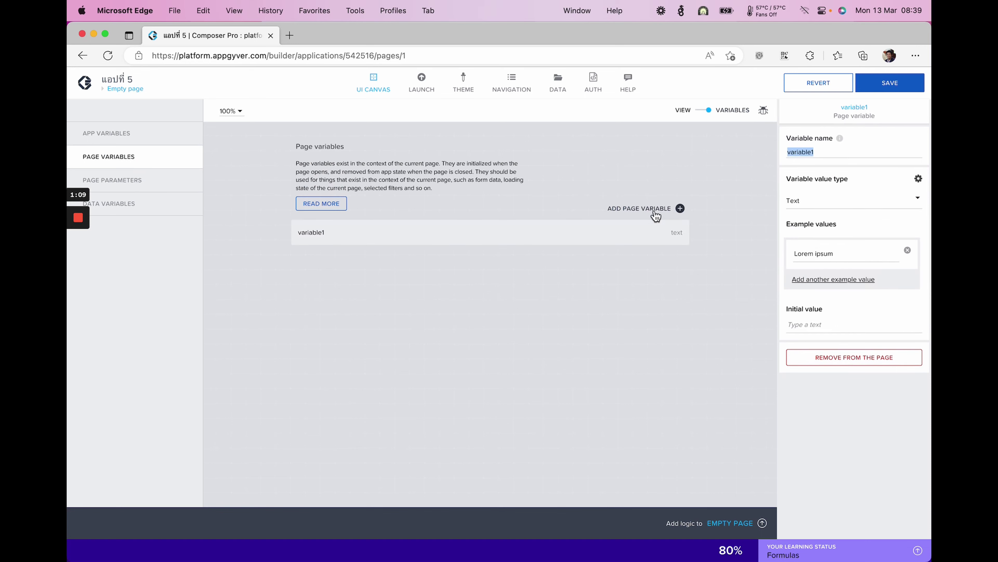
{"action": "left_click", "coordinate": [826, 151]}
{"action": "key", "text": "super+a"}
{"action": "type", "text": "counter"}
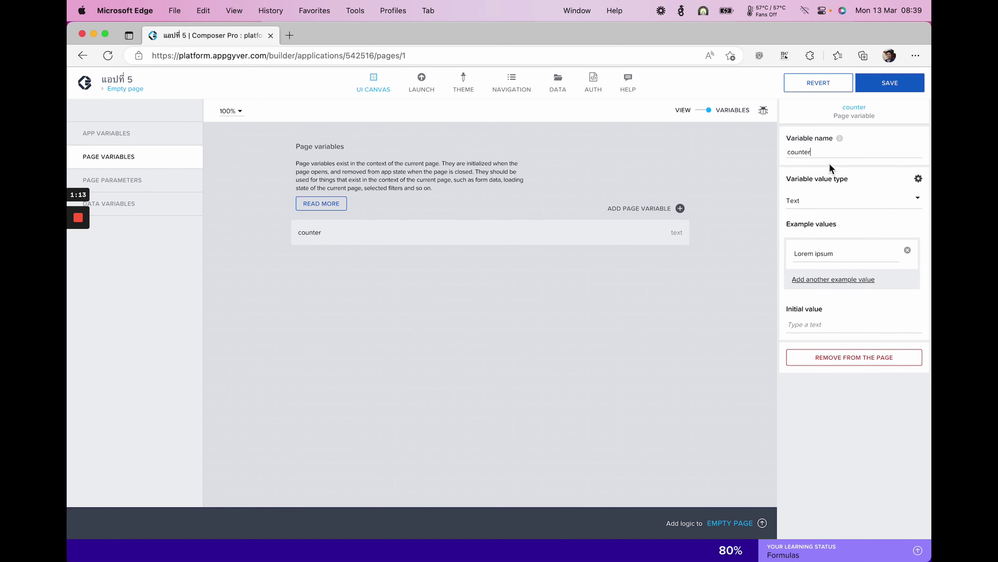
- Set the counter variable's value type to Number with an initial value of 0, and save the application
{"action": "left_click", "coordinate": [829, 201]}
{"action": "left_click", "coordinate": [833, 183]}
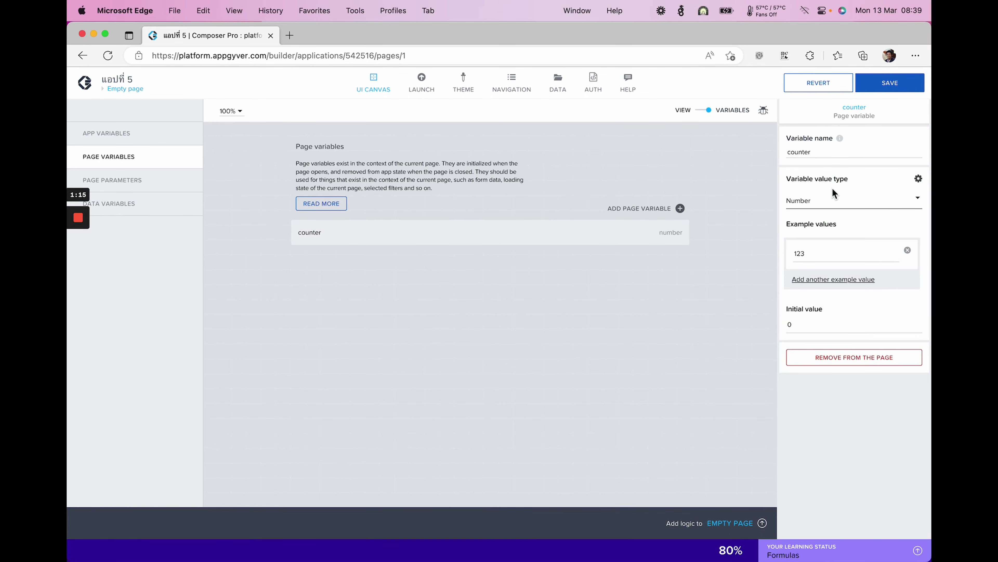
{"action": "left_click", "coordinate": [812, 327]}
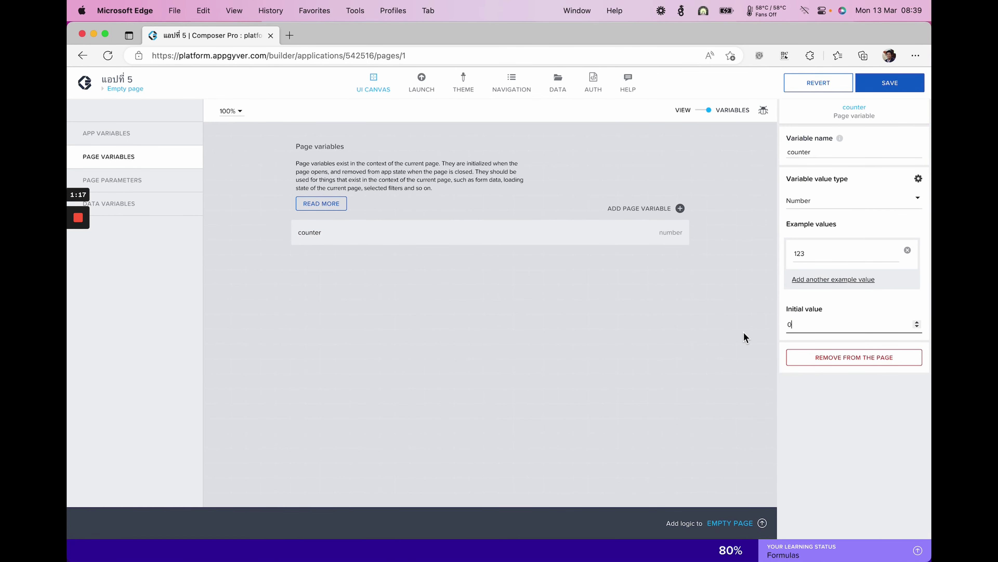
{"action": "left_click", "coordinate": [887, 87]}
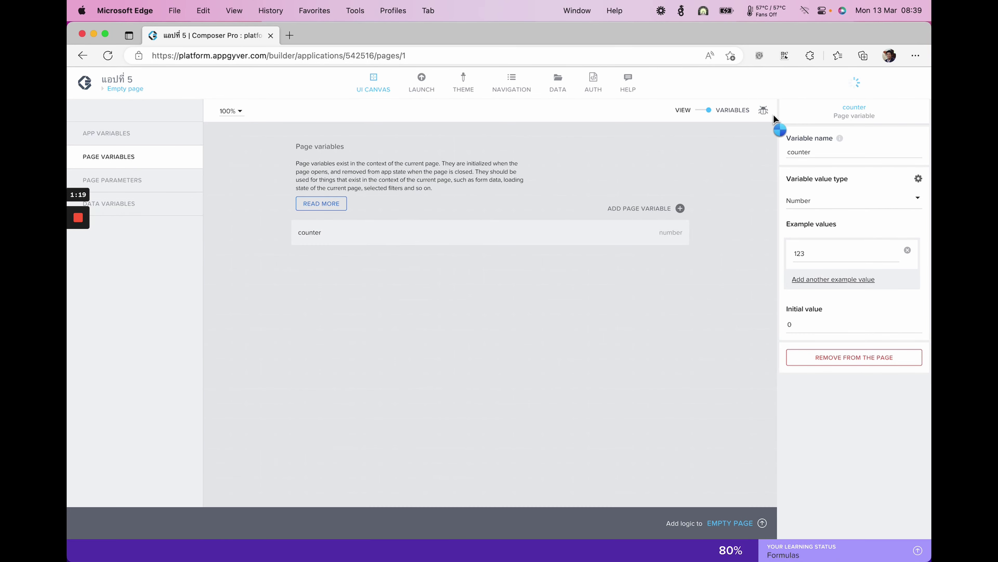
- Bind the content of the text component below the headline to the page variable counter
{"action": "left_click", "coordinate": [707, 112]}
{"action": "left_click", "coordinate": [466, 196]}
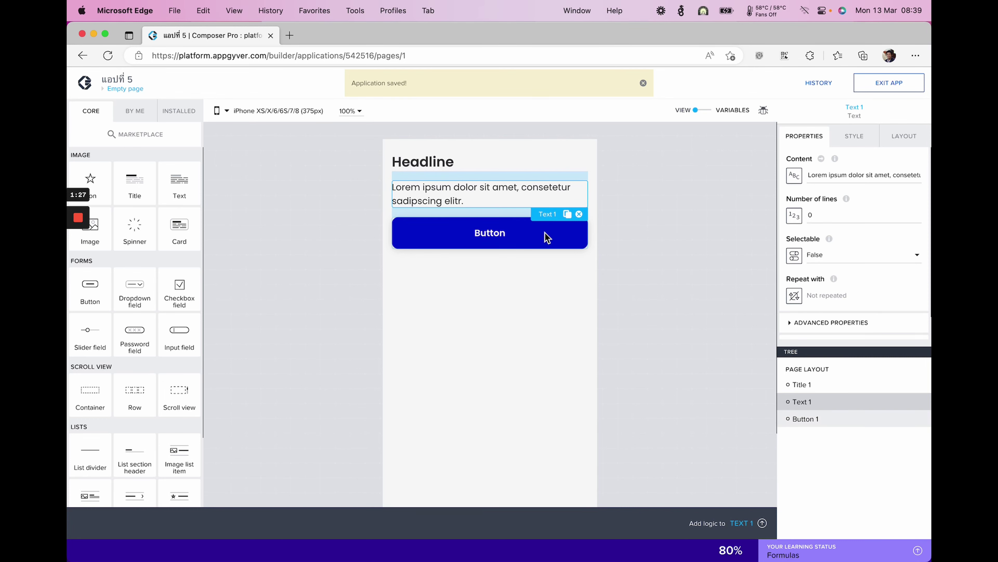
{"action": "left_click", "coordinate": [794, 176]}
{"action": "left_click", "coordinate": [532, 267]}
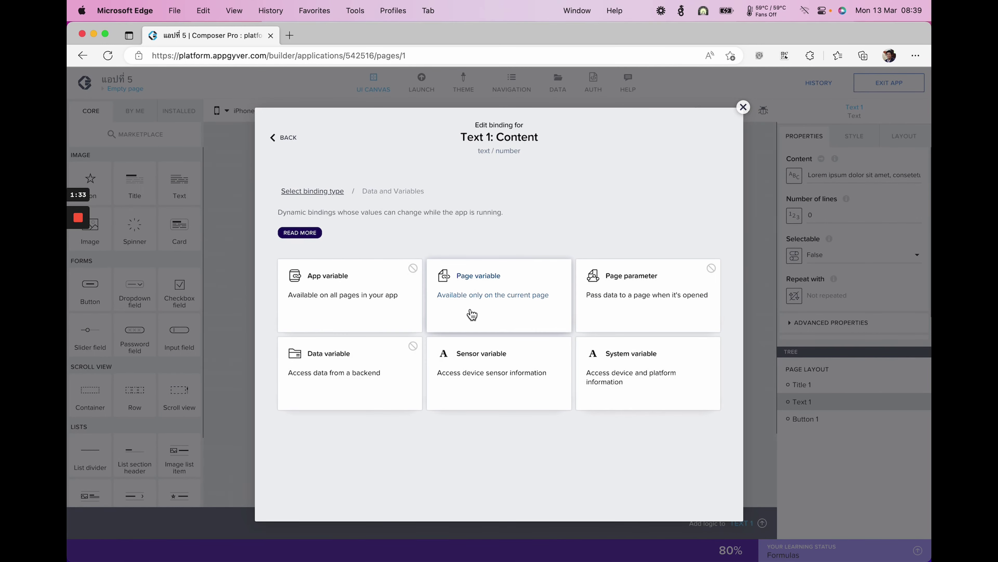
{"action": "left_click", "coordinate": [485, 300]}
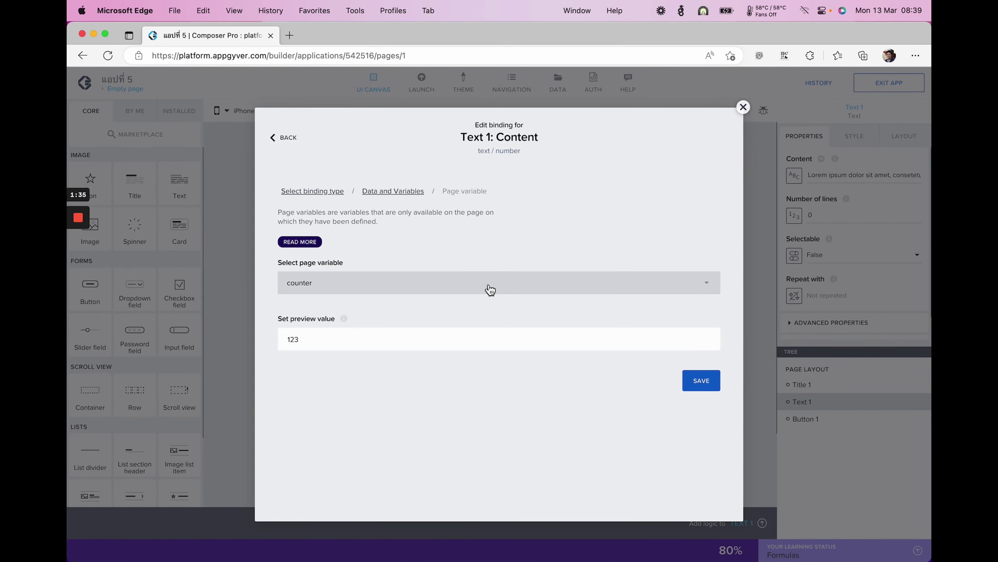
{"action": "left_click", "coordinate": [699, 381]}
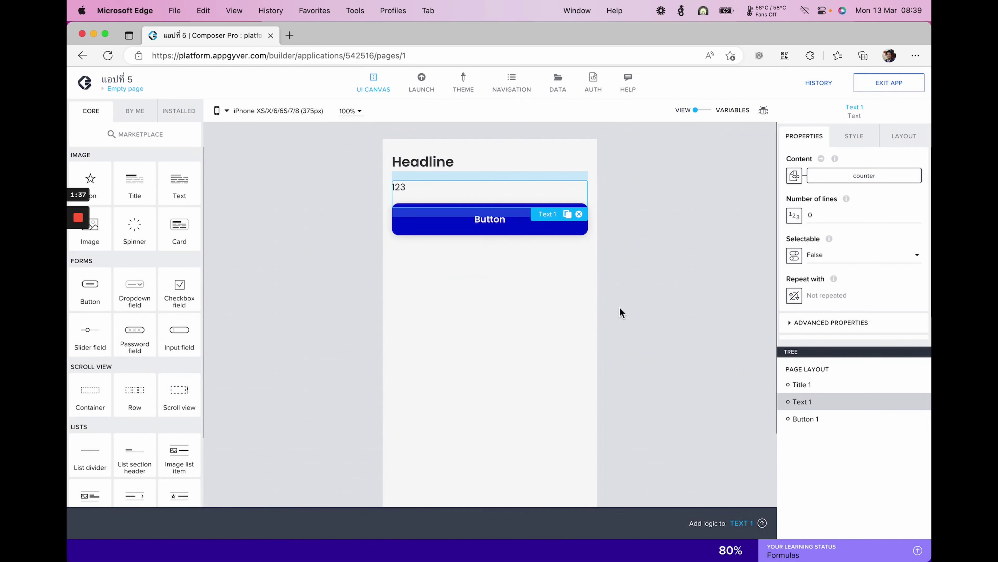
{"action": "left_click", "coordinate": [625, 301]}
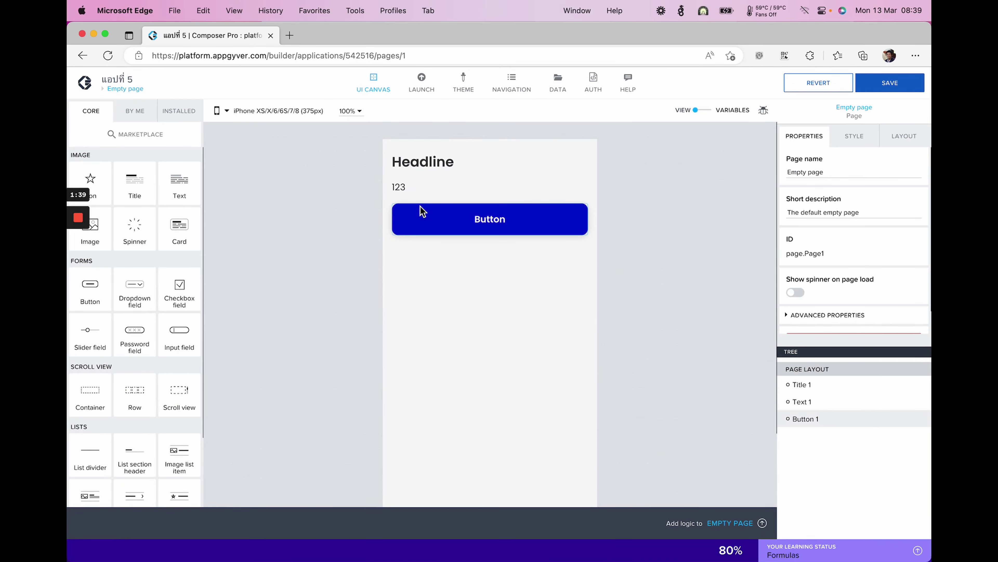
- Add a Set page variable node to the button's logic and connect the Component tap event to it
{"action": "left_click", "coordinate": [422, 221]}
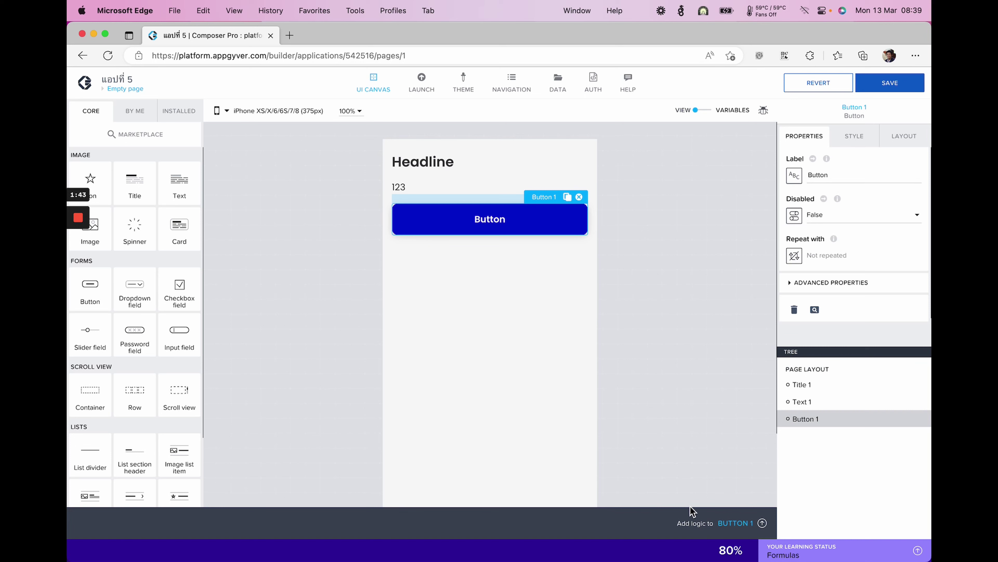
{"action": "left_click", "coordinate": [728, 526]}
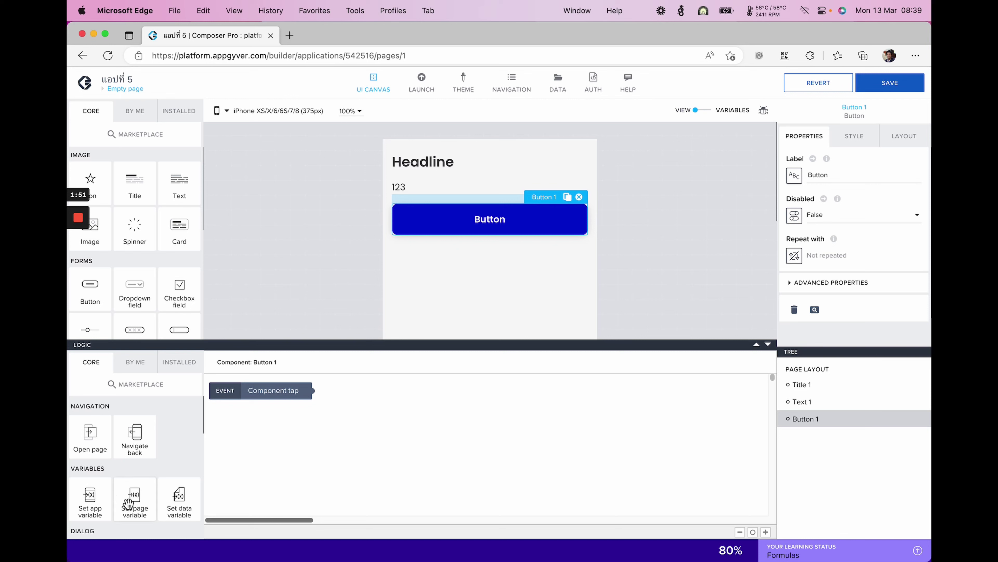
{"action": "left_click_drag", "start_coordinate": [129, 503], "coordinate": [404, 403]}
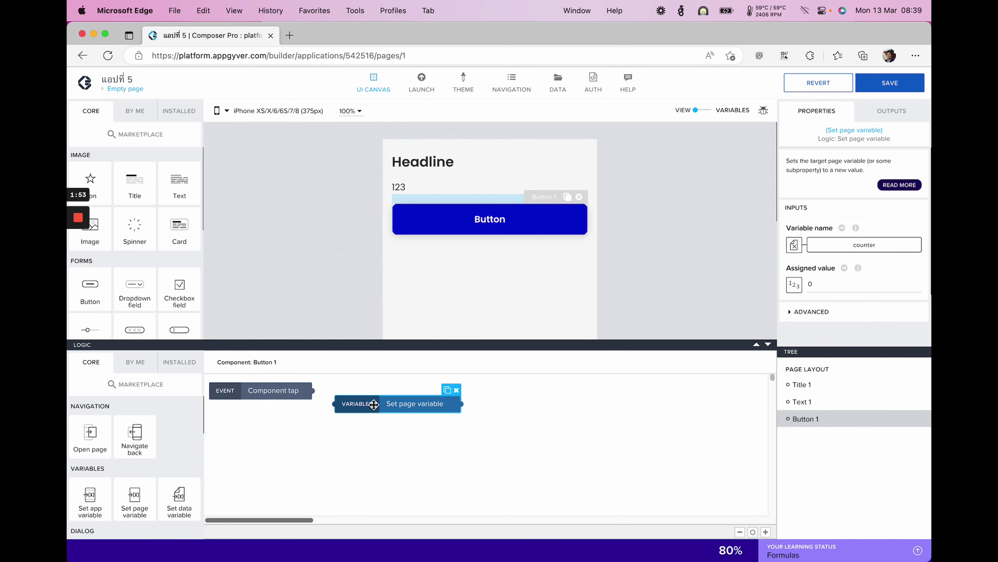
{"action": "left_click_drag", "start_coordinate": [313, 393], "coordinate": [339, 404]}
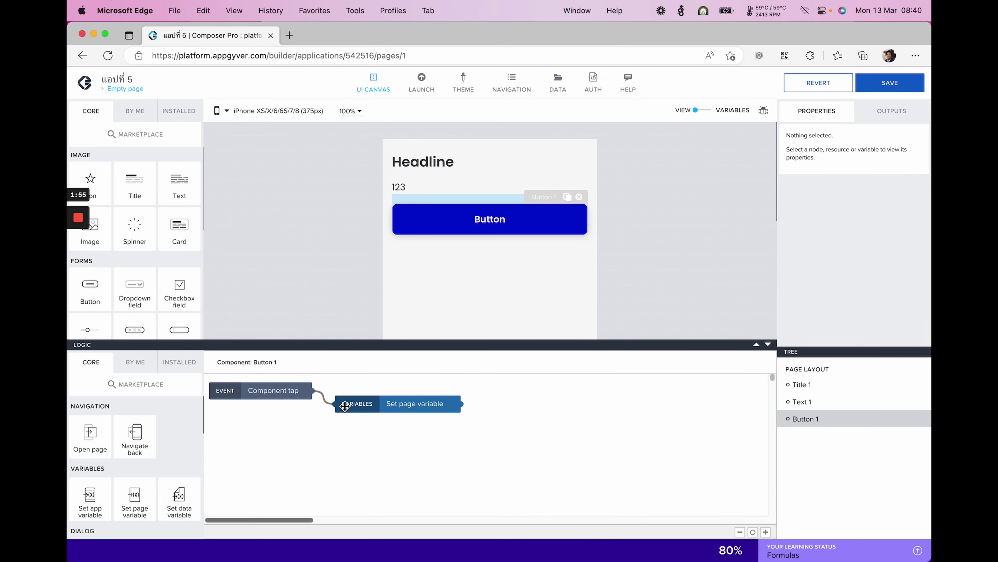
- Bind the Set page variable node's assigned value to the formula pageVars.counter + 1, and save the application
{"action": "left_click", "coordinate": [380, 404]}
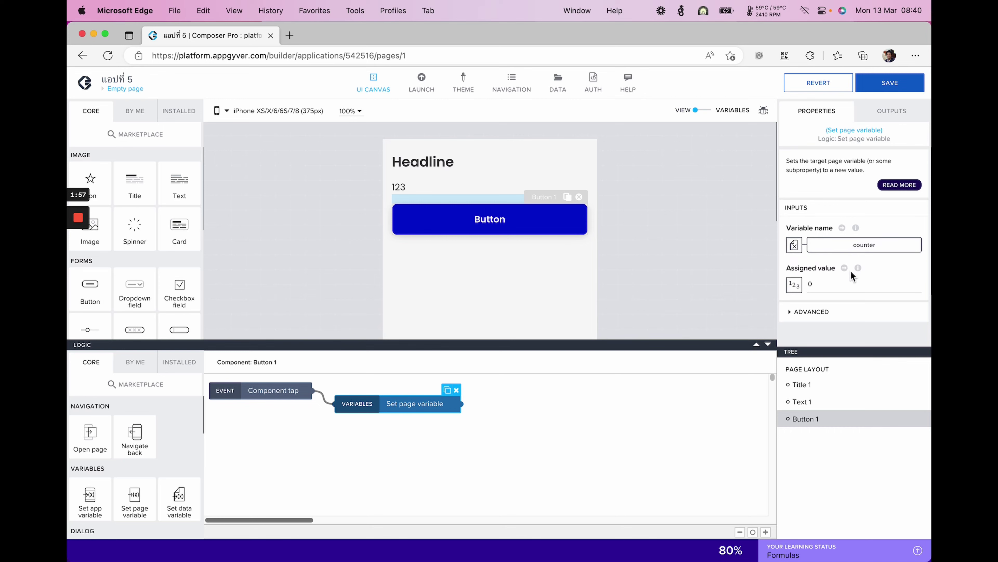
{"action": "left_click", "coordinate": [794, 284]}
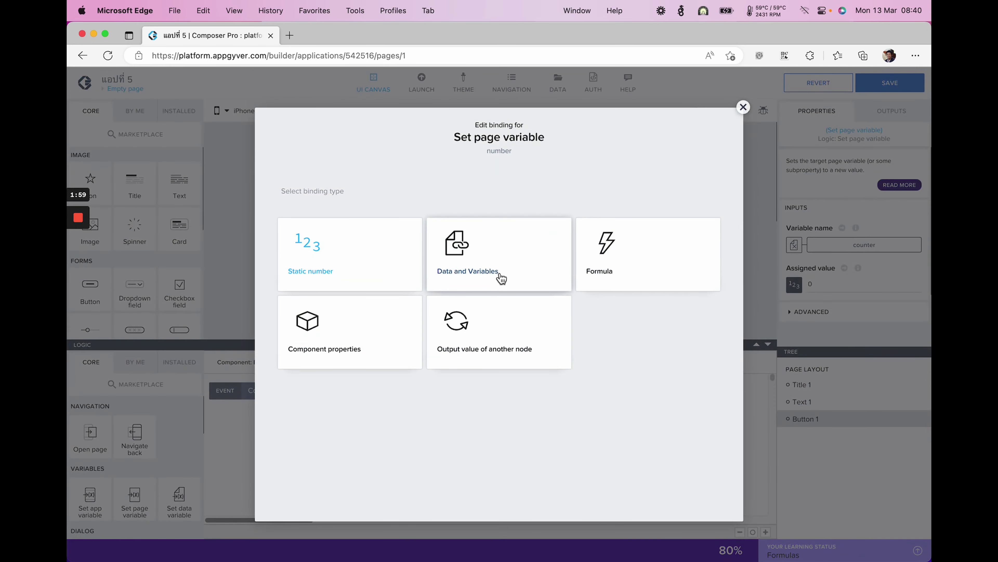
{"action": "left_click", "coordinate": [603, 266]}
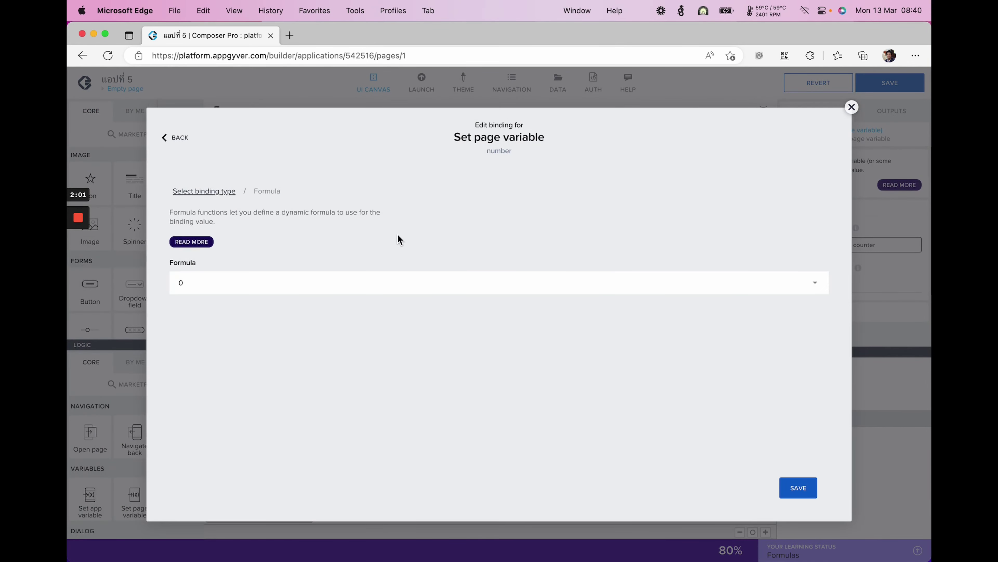
{"action": "left_click", "coordinate": [394, 290]}
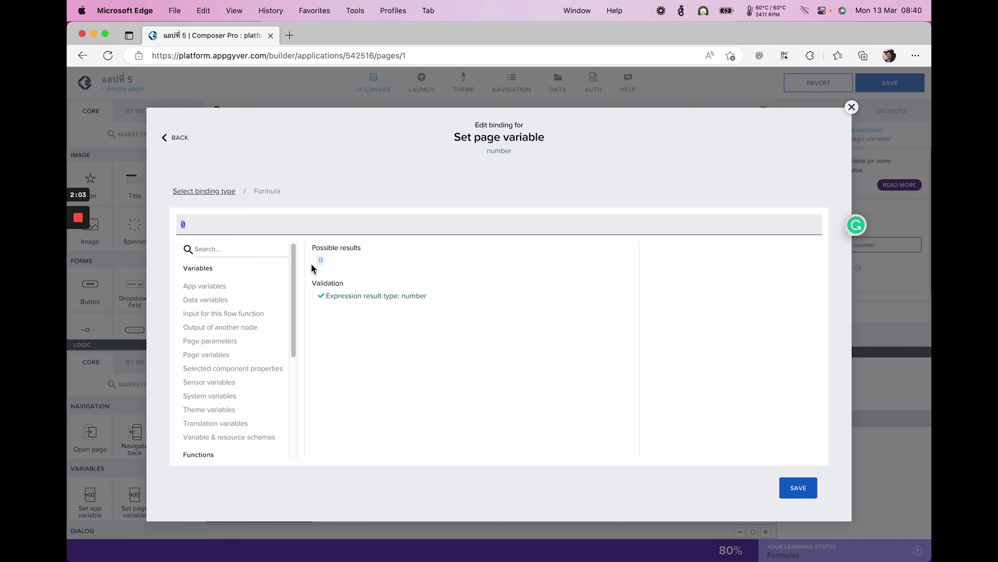
{"action": "left_click", "coordinate": [218, 305]}
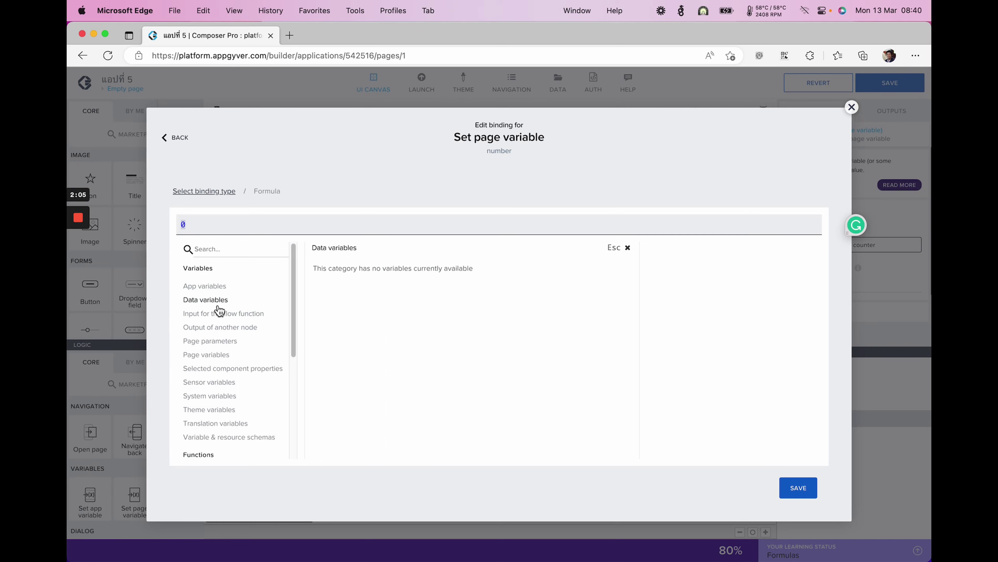
{"action": "left_click", "coordinate": [214, 354]}
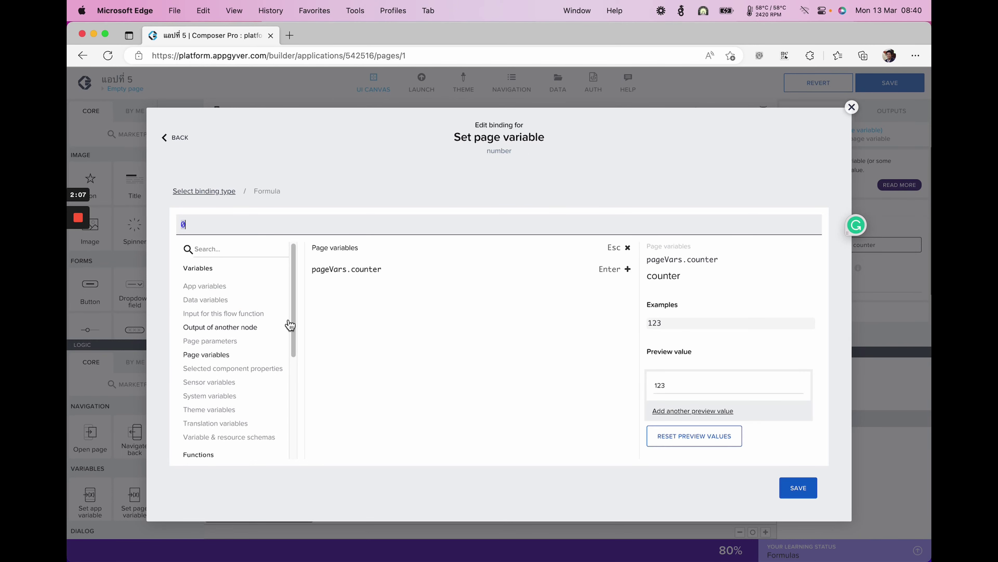
{"action": "left_click", "coordinate": [346, 270]}
{"action": "type", "text": "+ "}
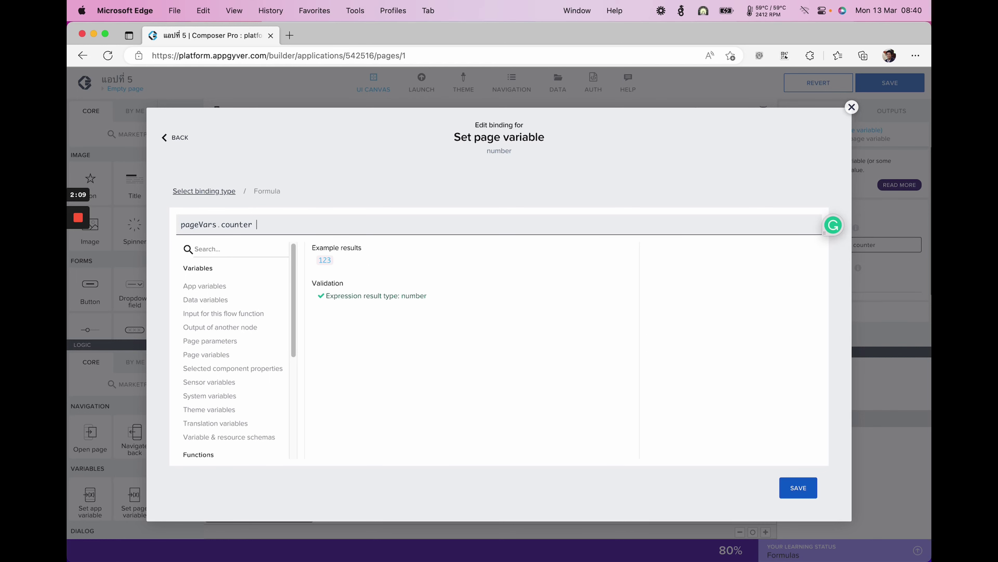
{"action": "type", "text": "1"}
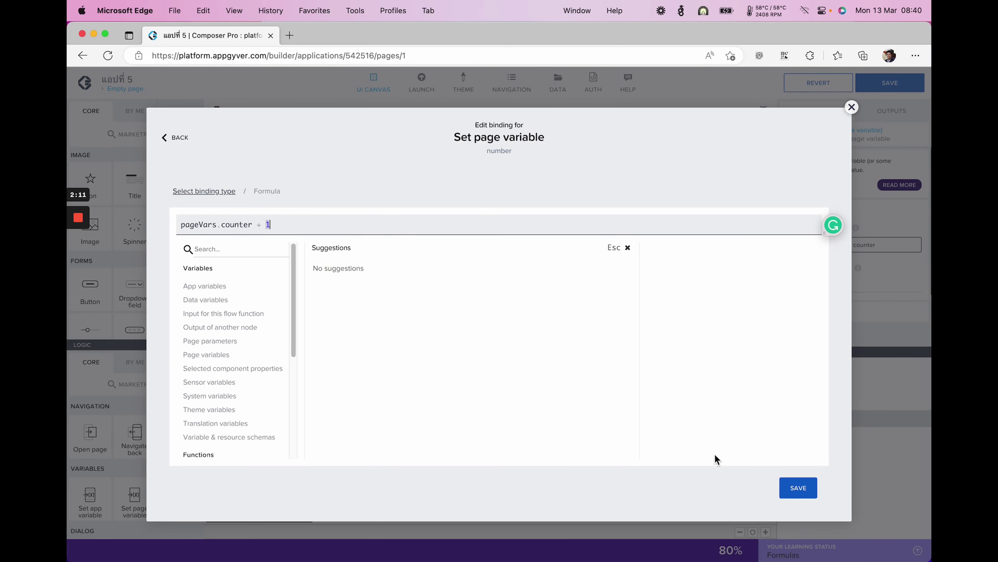
{"action": "left_click", "coordinate": [794, 494]}
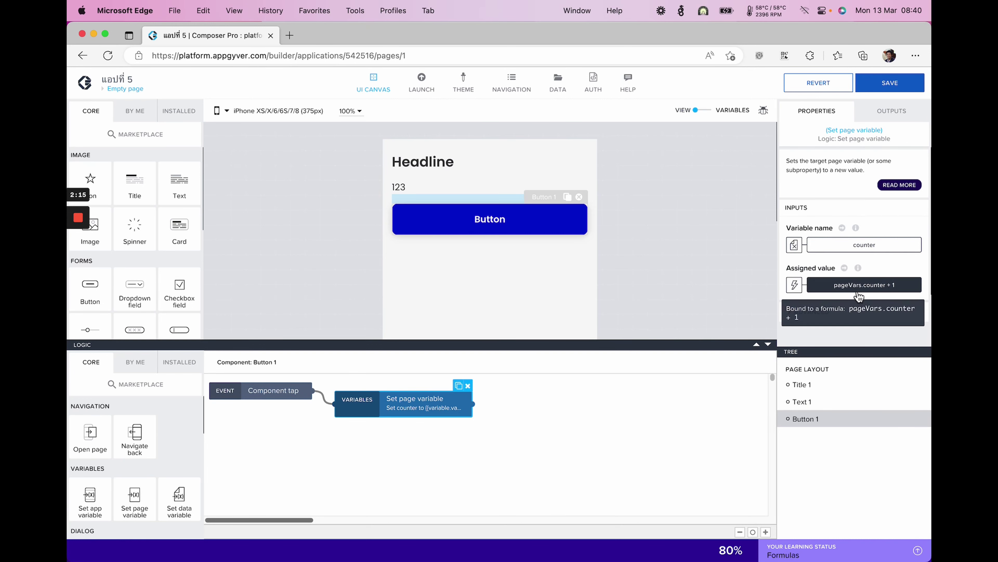
{"action": "left_click", "coordinate": [890, 83]}
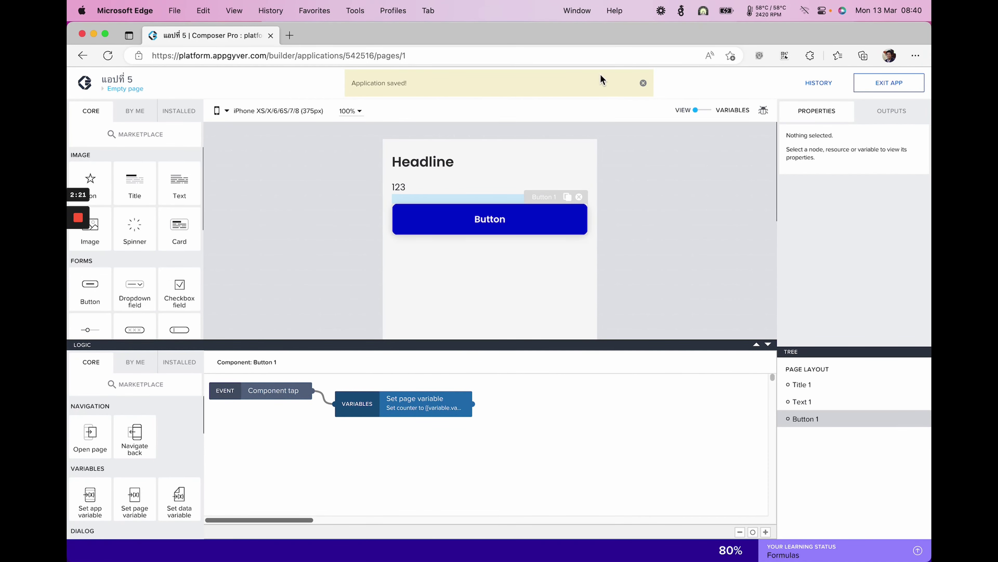
{"action": "left_click", "coordinate": [643, 83]}
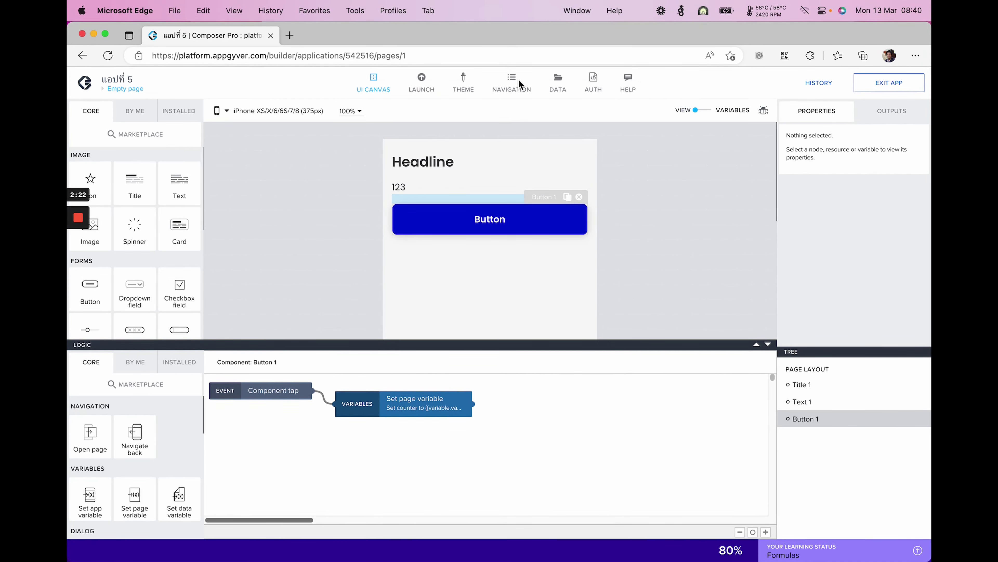
- Open the app preview portal and run the app in the web preview
{"action": "left_click", "coordinate": [408, 86]}
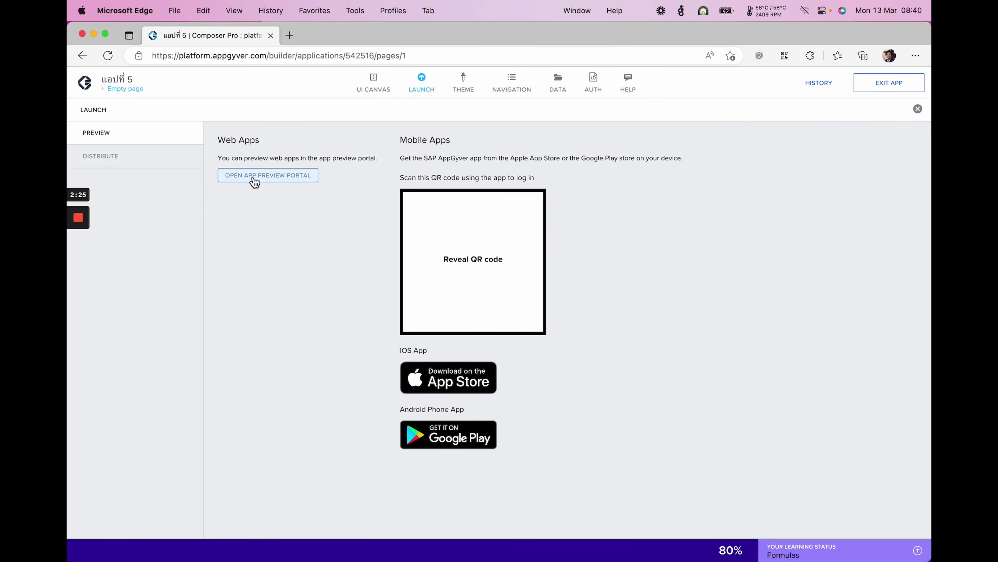
{"action": "left_click", "coordinate": [254, 176]}
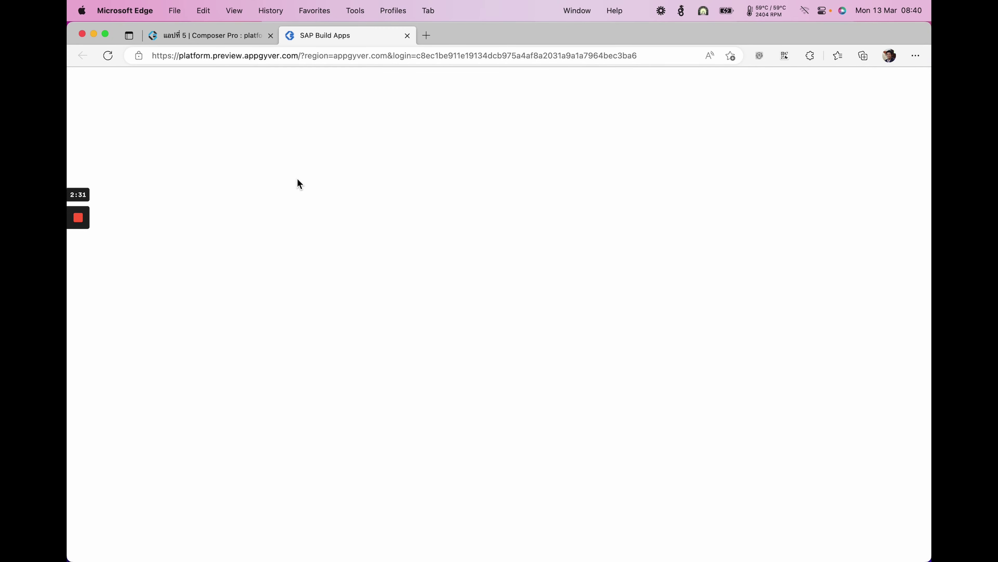
{"action": "left_click", "coordinate": [204, 187]}
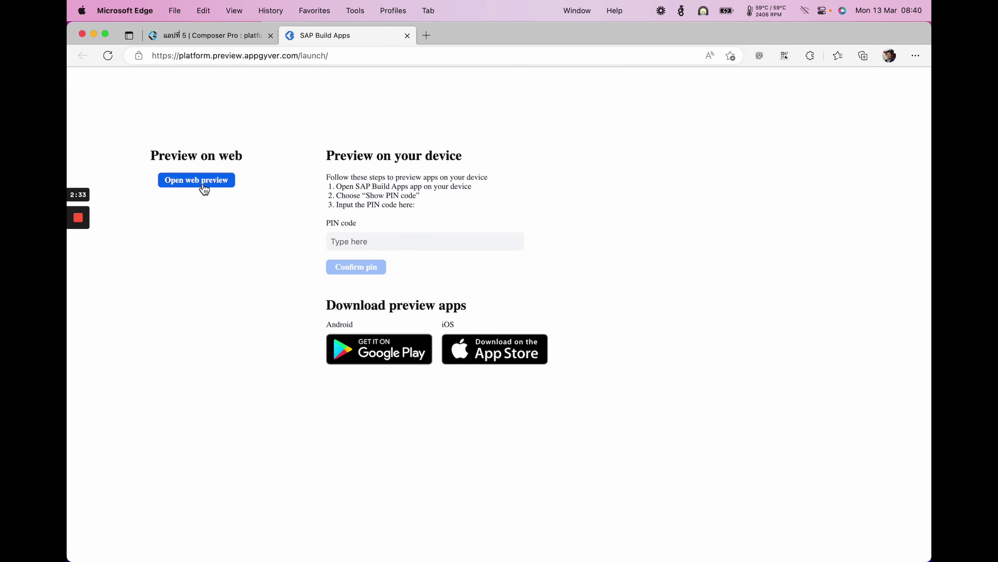
{"action": "left_click", "coordinate": [237, 198]}
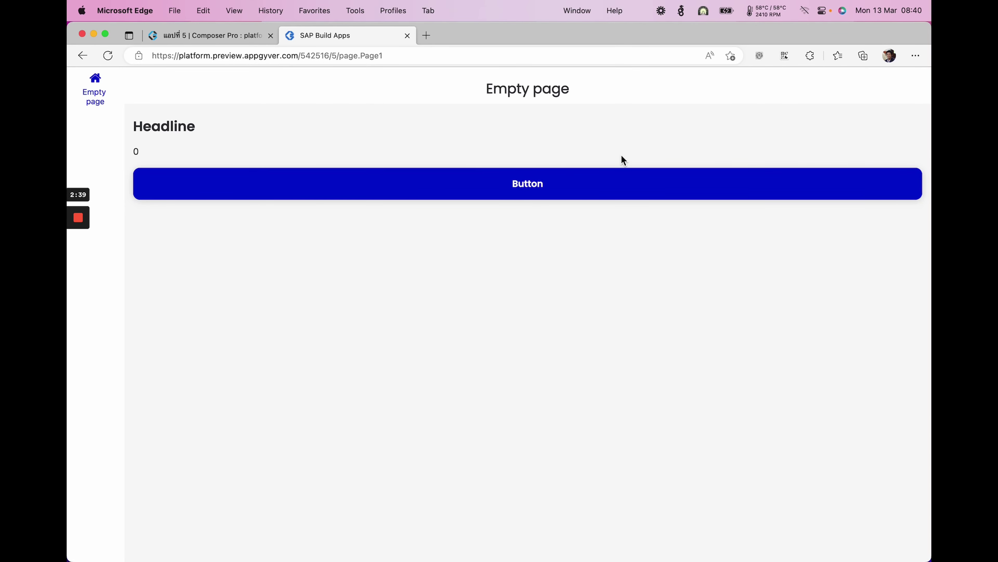
{"action": "right_click", "coordinate": [711, 101]}
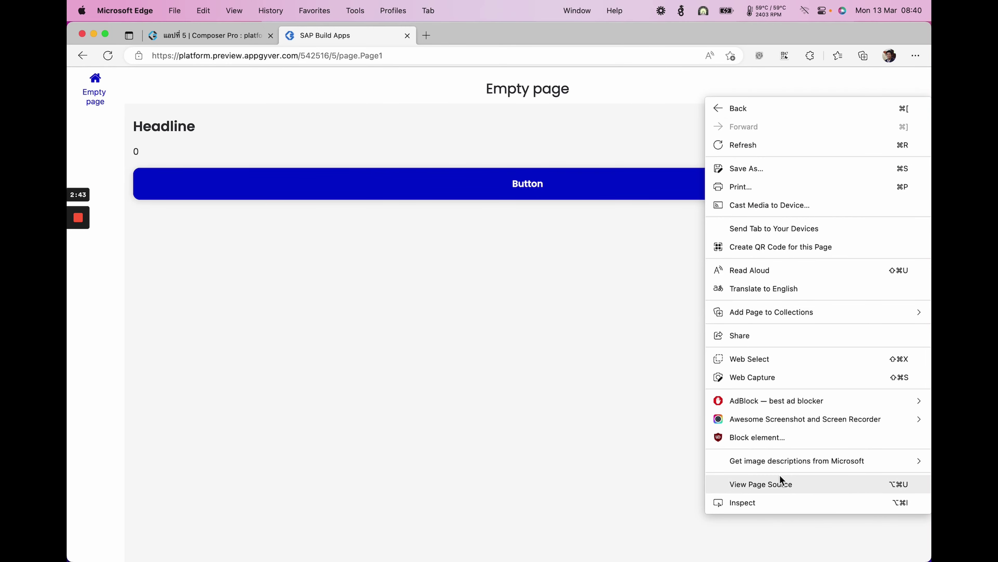
{"action": "left_click", "coordinate": [693, 412]}
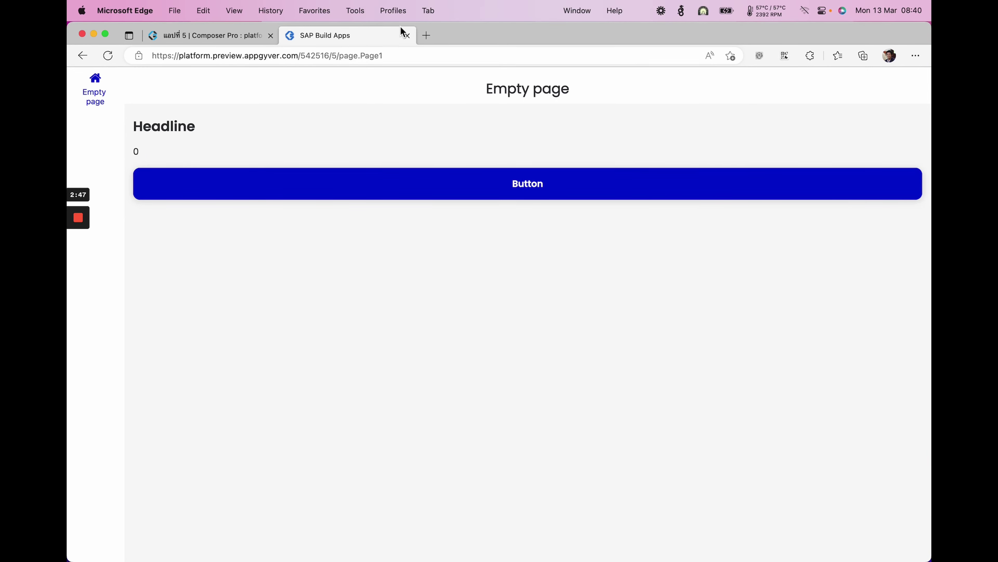
- Open the browser's developer tools and show the app preview in device emulation as an iPhone XR
{"action": "left_click", "coordinate": [357, 14]}
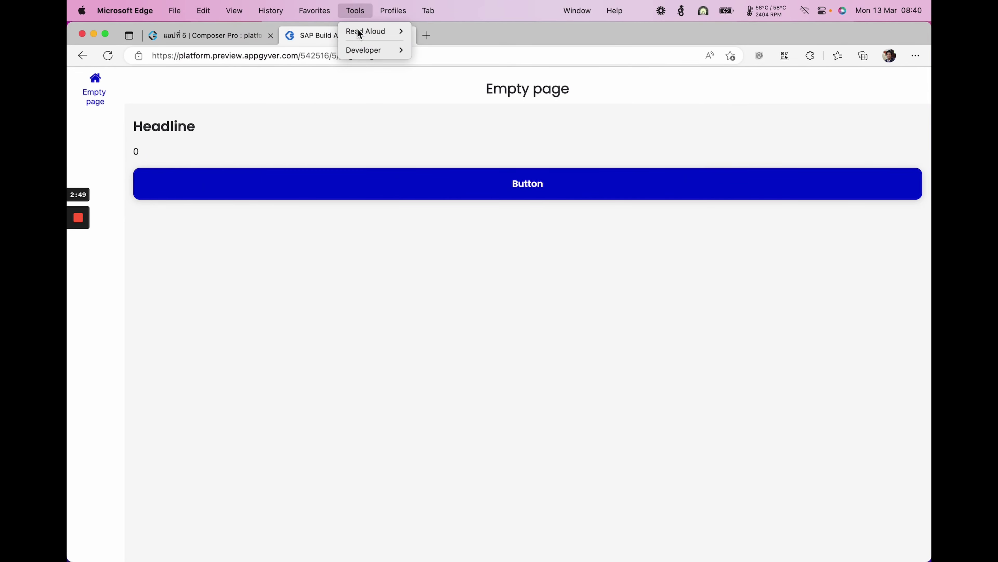
{"action": "mouse_move", "coordinate": [361, 52]}
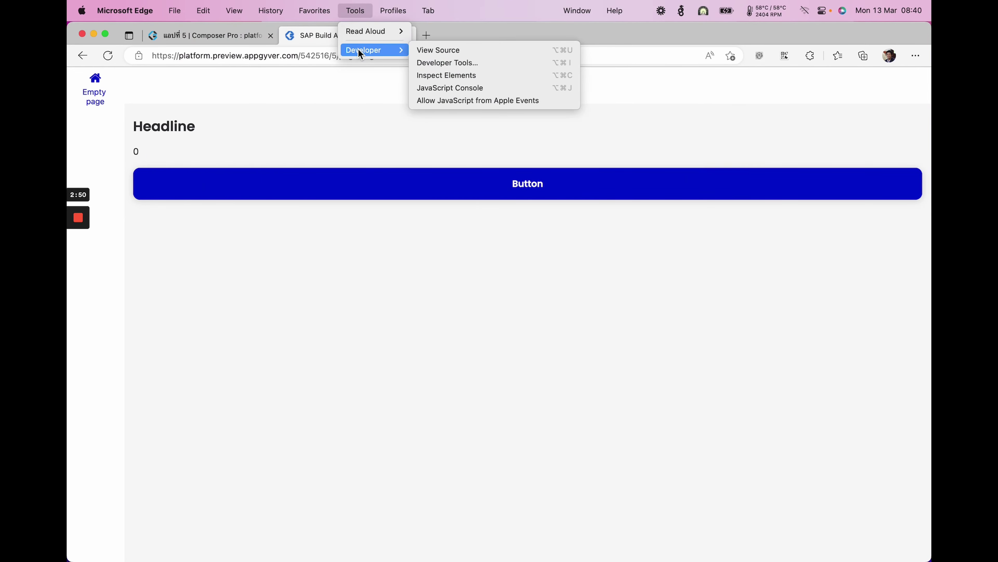
{"action": "left_click", "coordinate": [427, 61]}
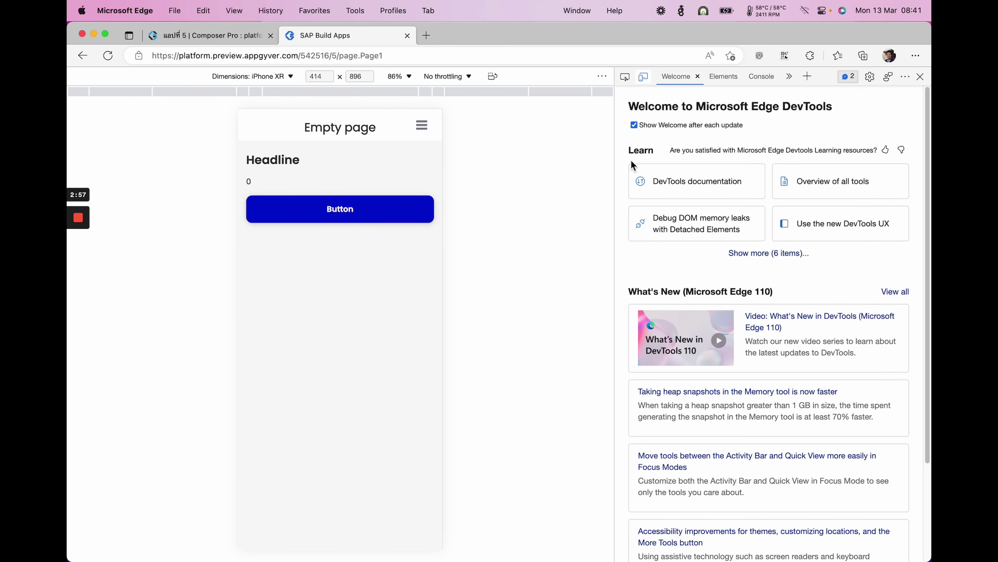
{"action": "left_click", "coordinate": [643, 77]}
{"action": "left_click", "coordinate": [643, 76]}
- Test the counter by tapping the previewed app's button seven times, and reload the preview
{"action": "left_click", "coordinate": [317, 214]}
{"action": "left_click", "coordinate": [318, 214]}
{"action": "left_click", "coordinate": [317, 214]}
{"action": "left_click", "coordinate": [317, 214]}
{"action": "left_click", "coordinate": [318, 215]}
{"action": "left_click", "coordinate": [317, 215]}
{"action": "left_click", "coordinate": [317, 215]}
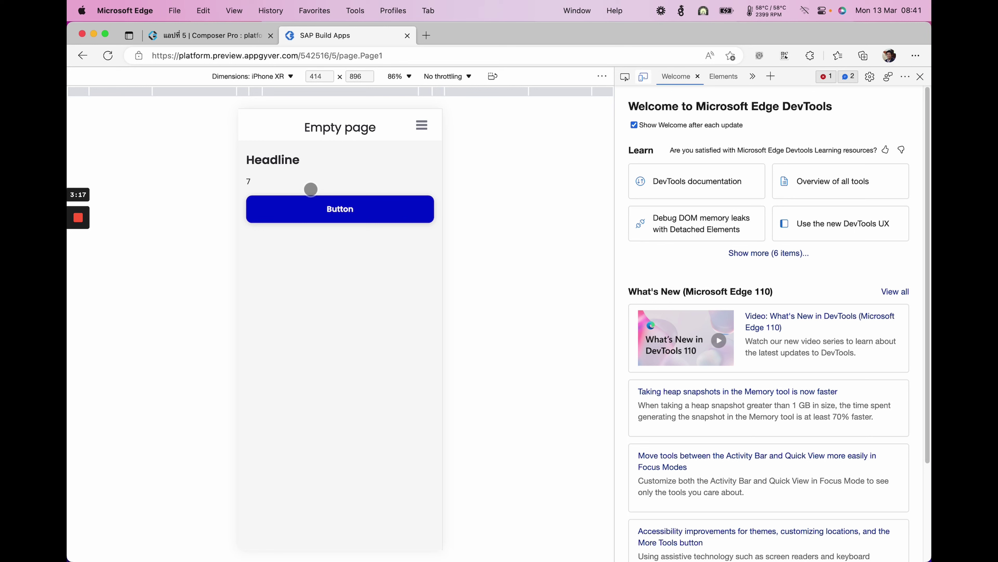
{"action": "left_click", "coordinate": [108, 55]}
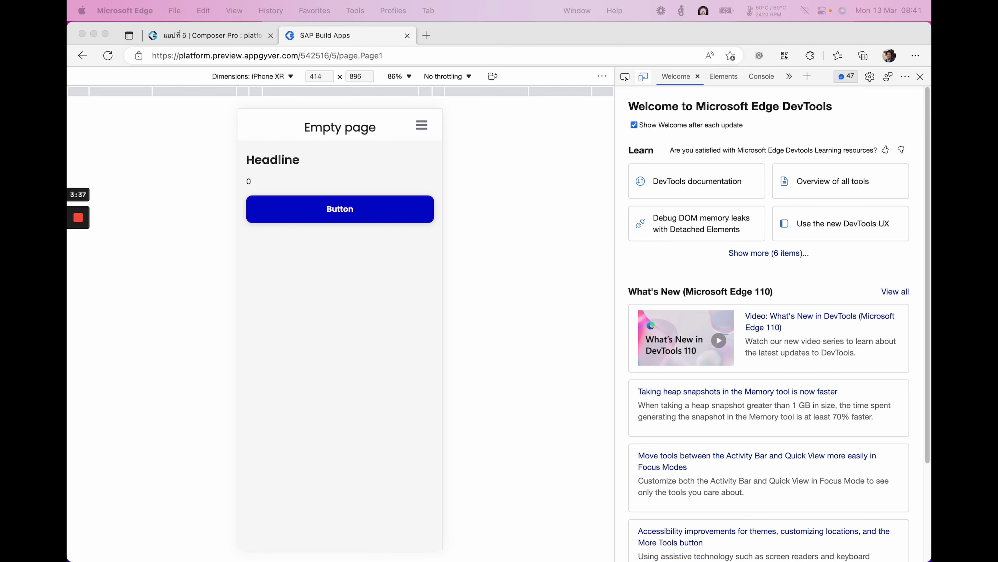
- Switch back to the app builder's UI canvas and open the content formula of the text component below the headline
{"action": "left_click", "coordinate": [168, 35]}
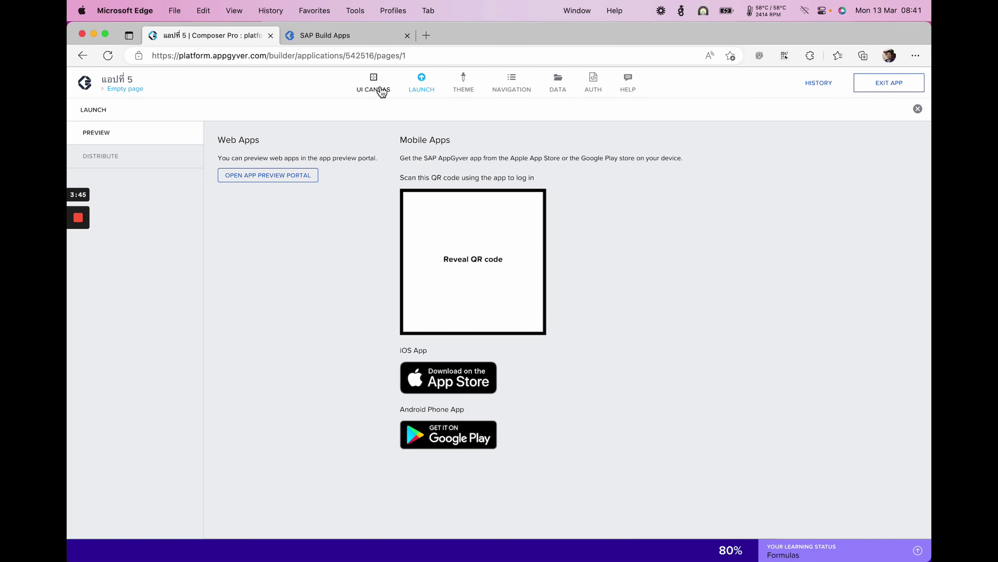
{"action": "left_click", "coordinate": [380, 90]}
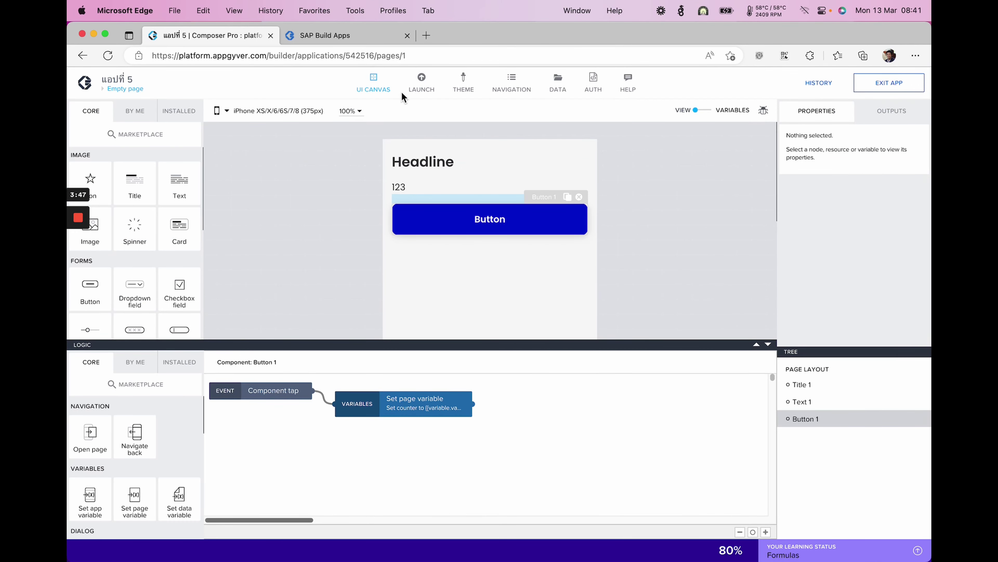
{"action": "left_click", "coordinate": [420, 185]}
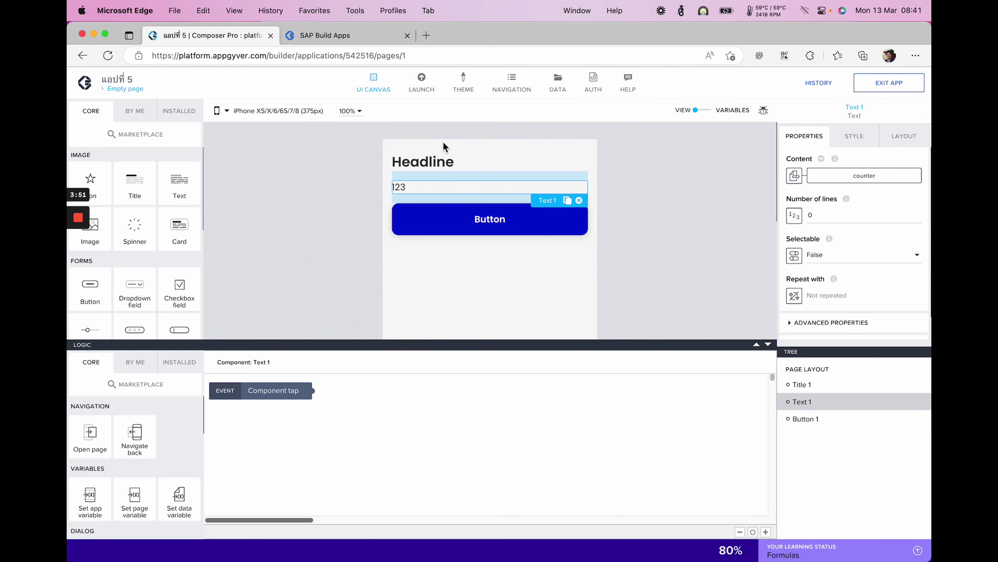
{"action": "left_click", "coordinate": [794, 177]}
{"action": "left_click", "coordinate": [647, 271]}
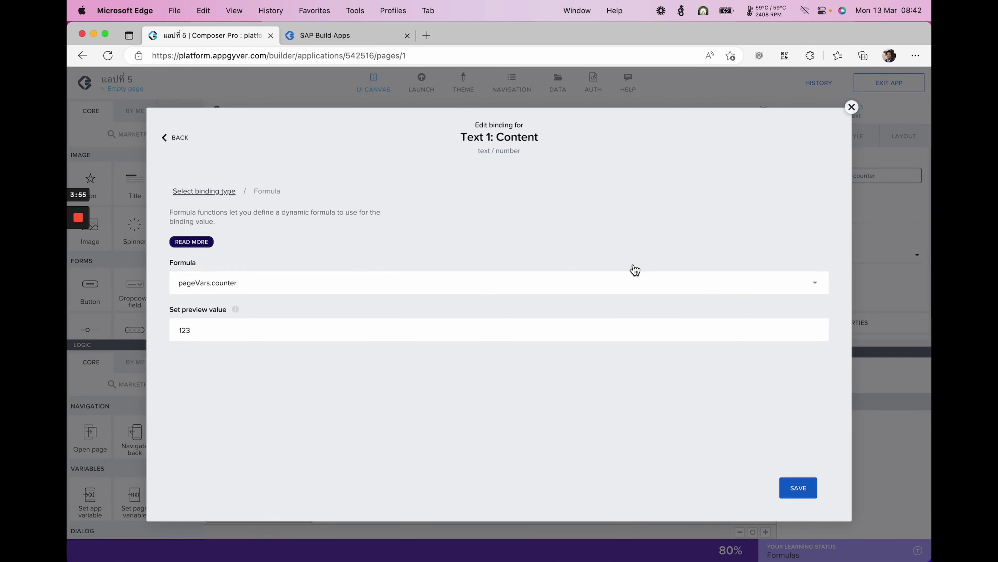
{"action": "left_click", "coordinate": [311, 285]}
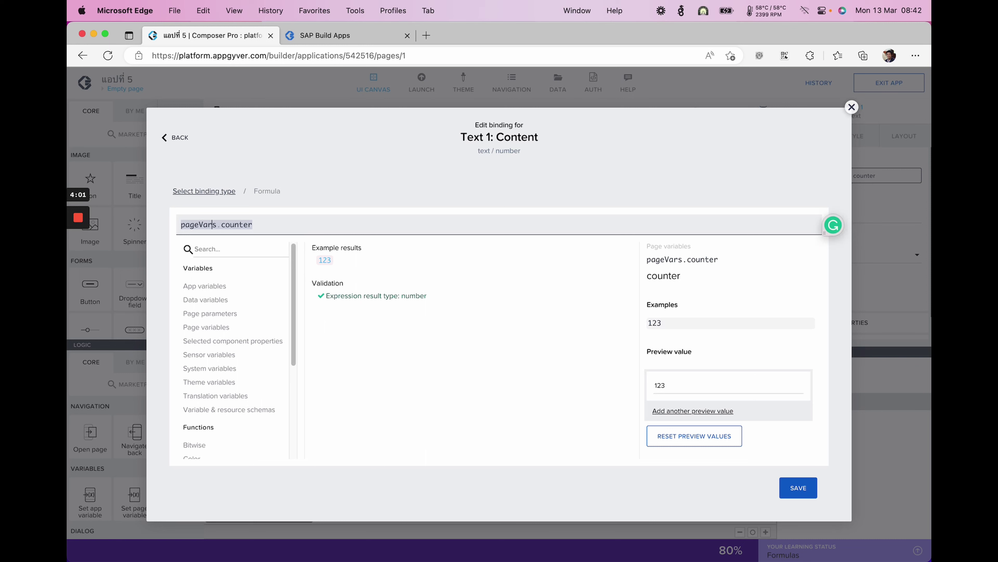
- Replace the text content formula with an IF function that has the condition pageVars.counter < 1
{"action": "left_click", "coordinate": [263, 247]}
{"action": "type", "text": "if"}
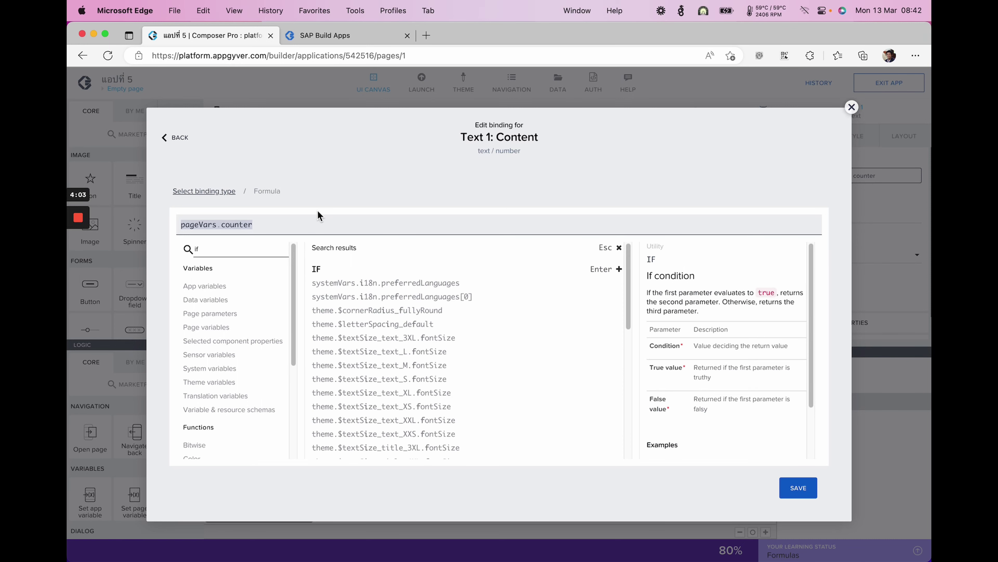
{"action": "left_click", "coordinate": [322, 272]}
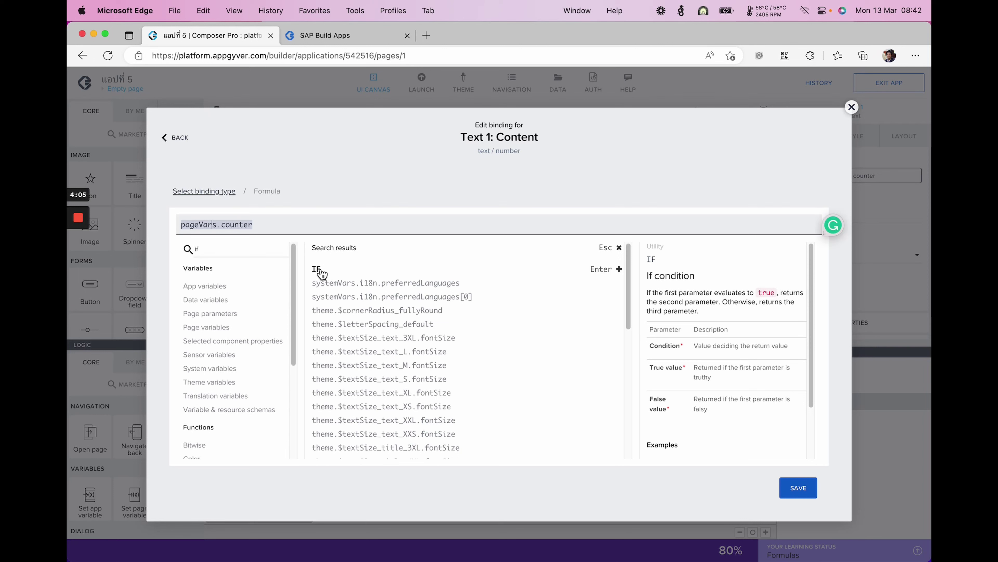
{"action": "left_click", "coordinate": [321, 272]}
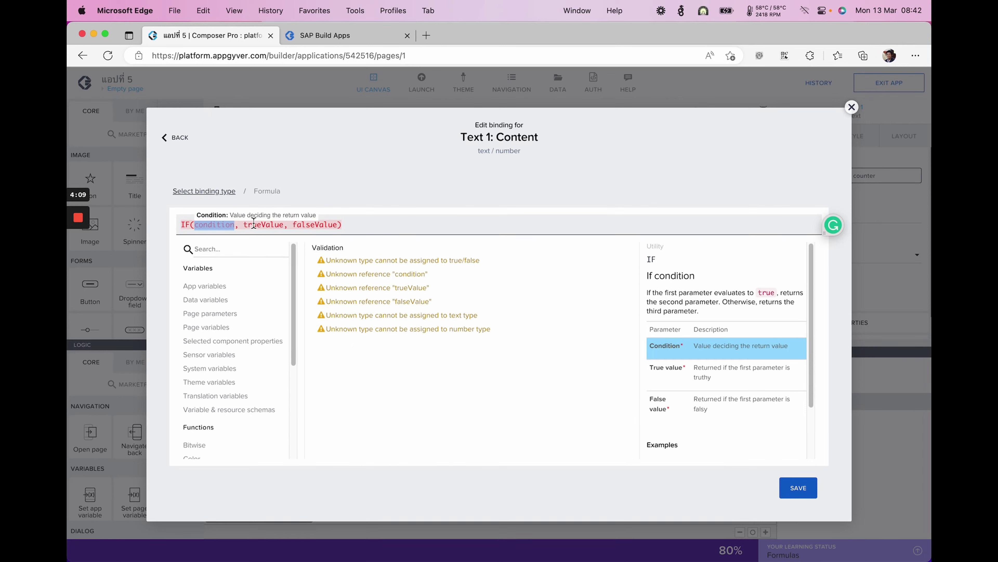
{"action": "type", "text": "page"}
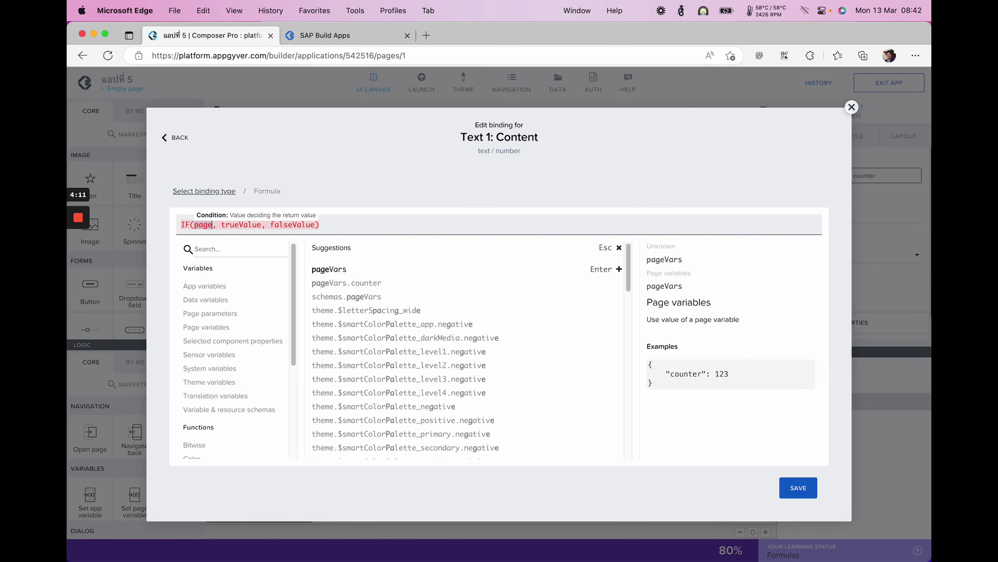
{"action": "type", "text": "Vars.counter"}
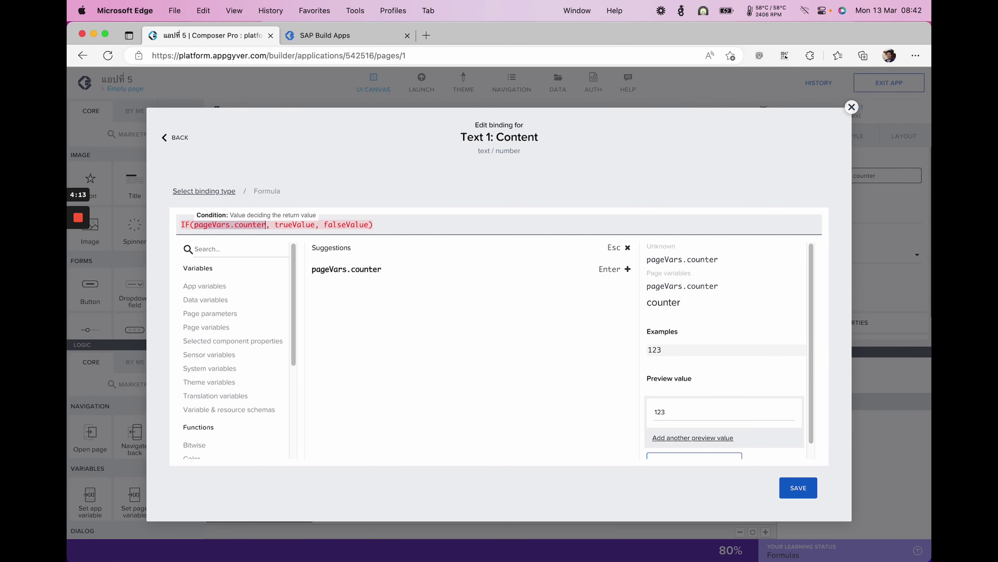
{"action": "type", "text": " < 1"}
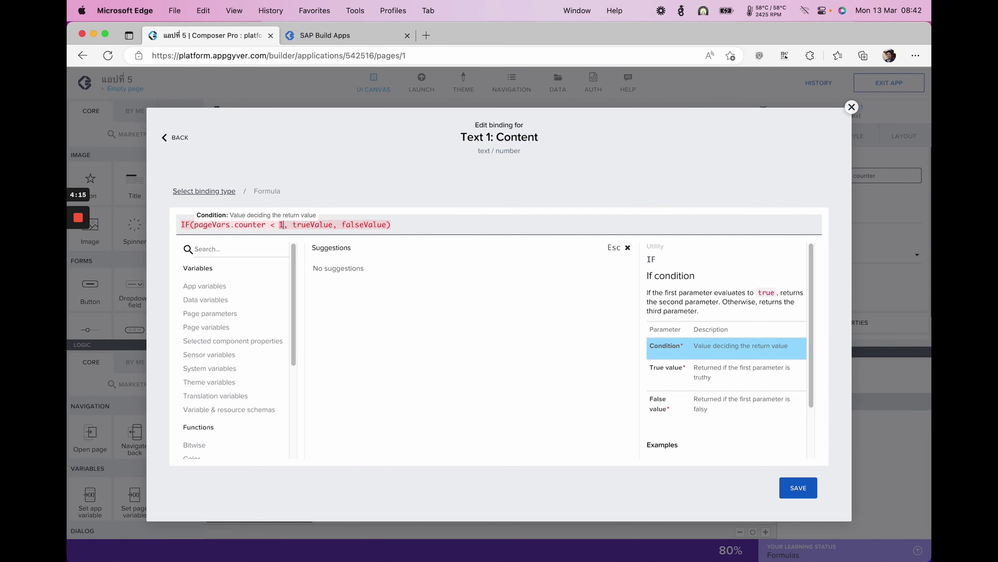
- Set the IF function's true value to "Click me!" and its false value to pageVars.counter
{"action": "key", "text": "Tab"}
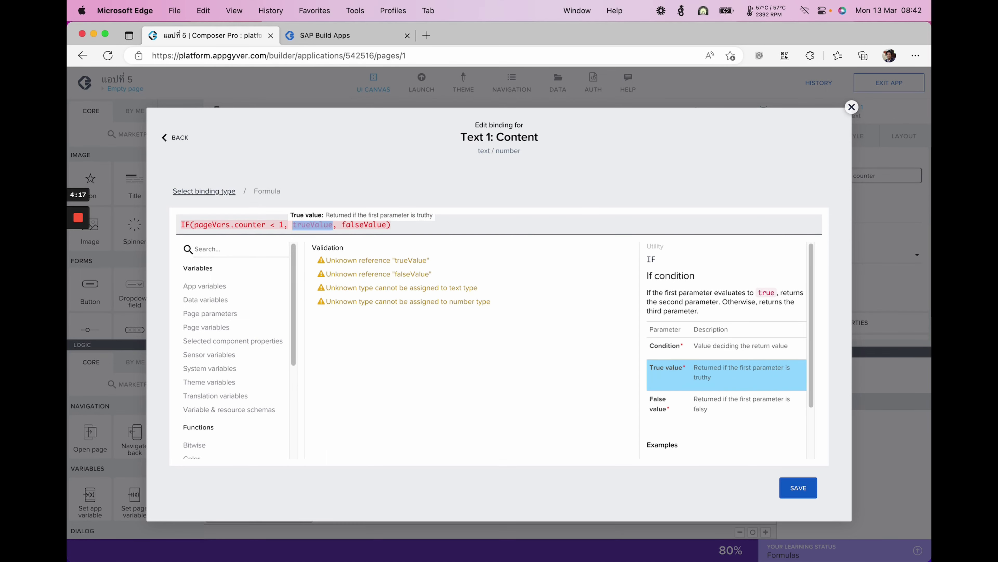
{"action": "key", "text": "BackSpace"}
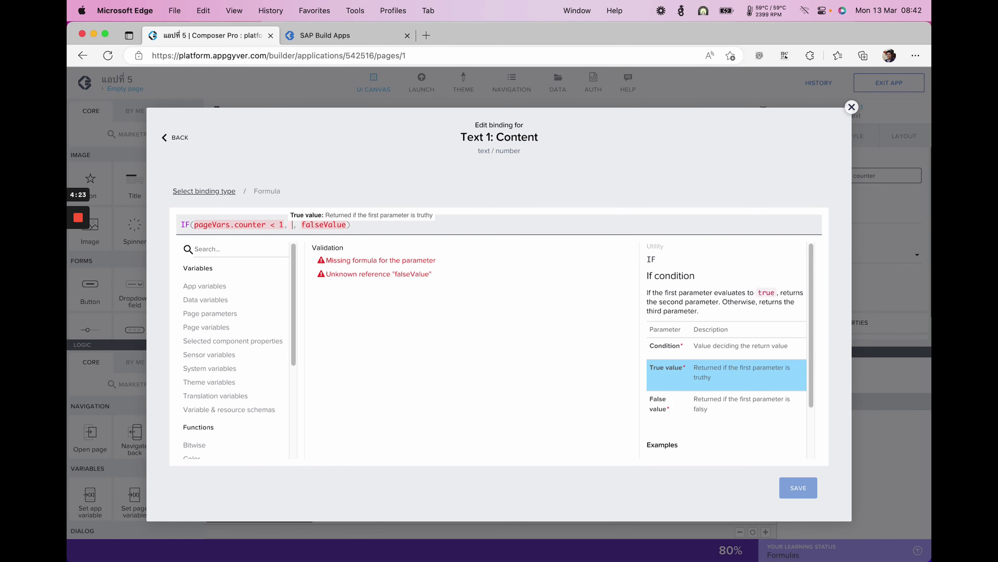
{"action": "type", "text": "\"Click me"}
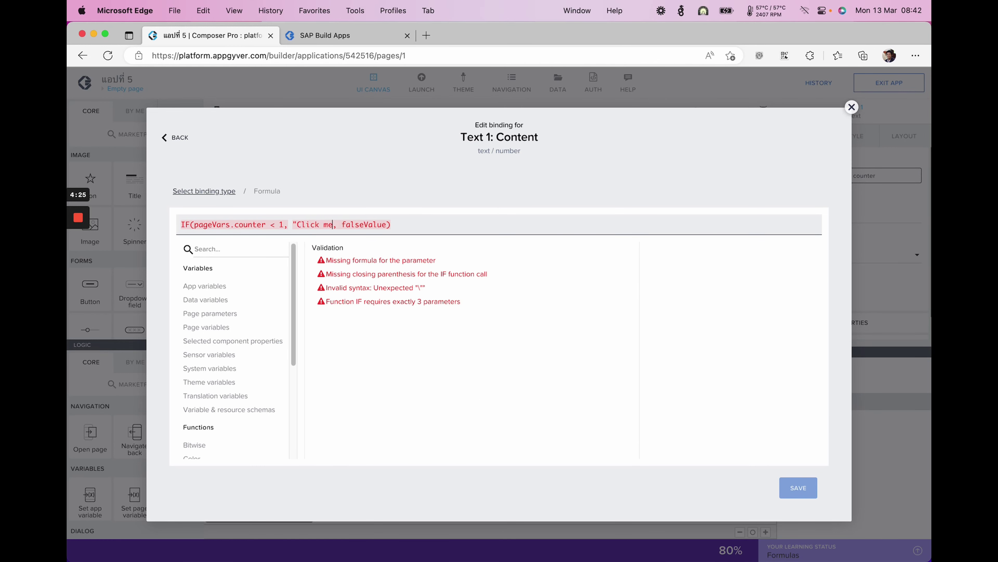
{"action": "type", "text": "!\""}
{"action": "key", "text": "Tab"}
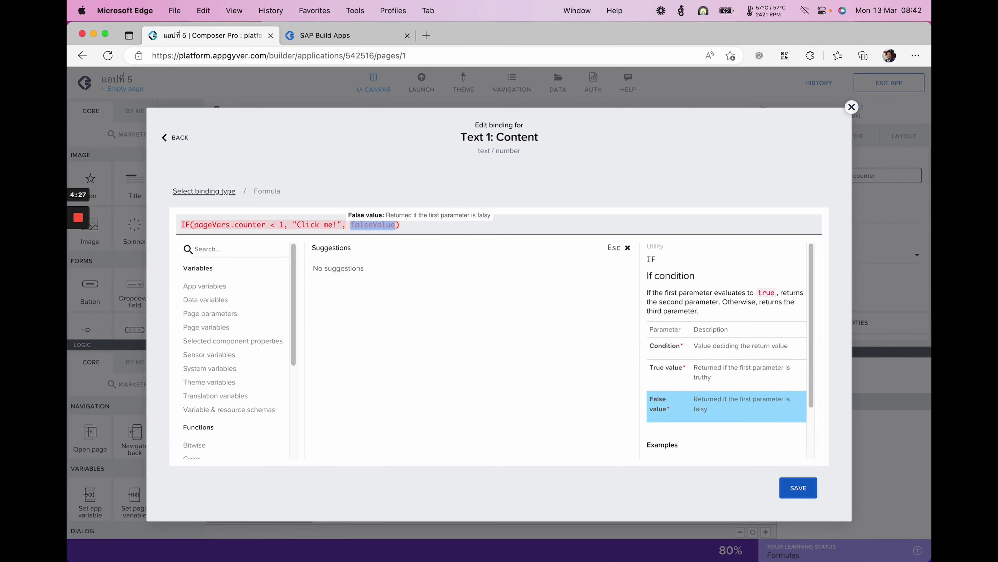
{"action": "type", "text": "page"}
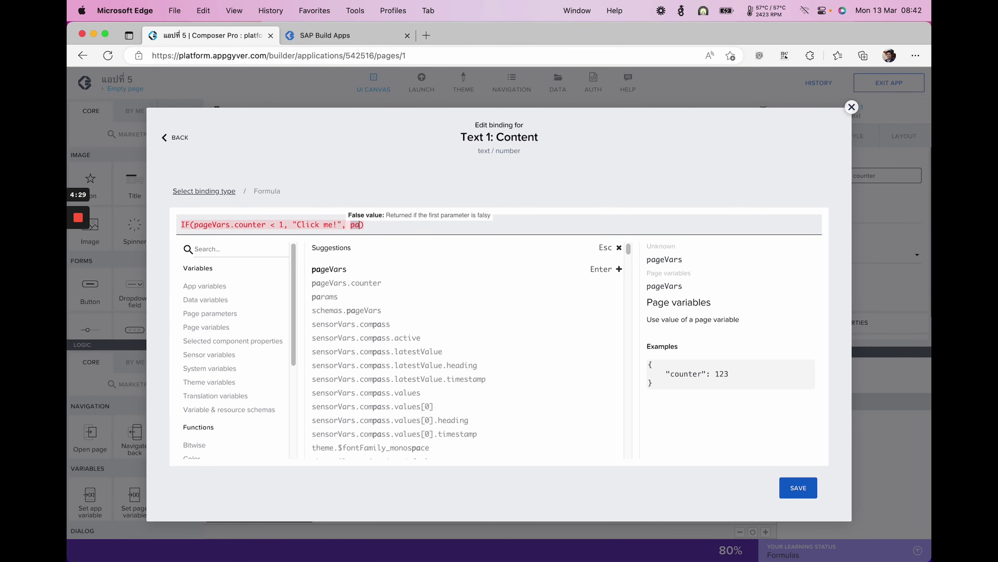
{"action": "key", "text": "Down"}
{"action": "key", "text": "Down"}
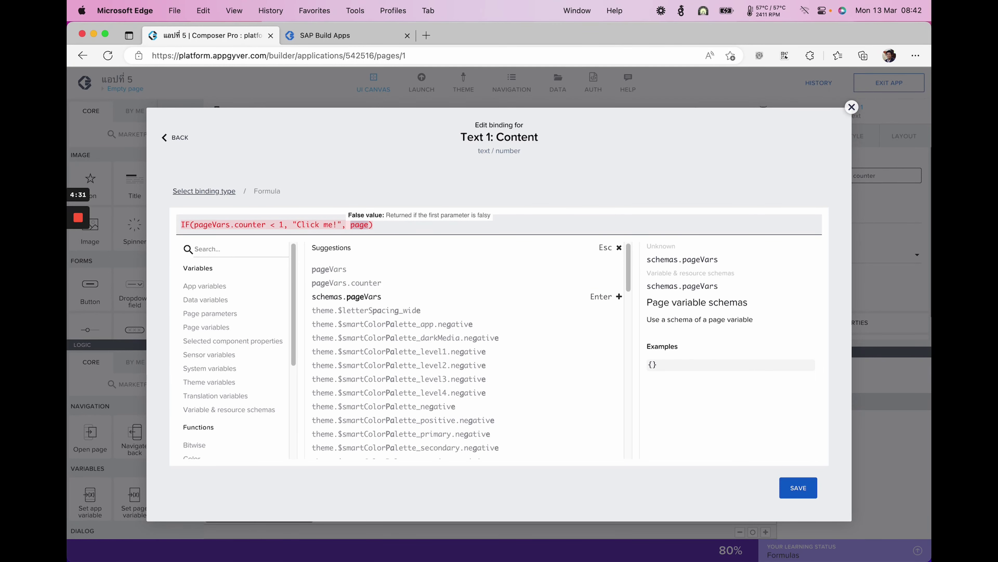
{"action": "key", "text": "Up"}
{"action": "key", "text": "Return"}
{"action": "left_click", "coordinate": [452, 224]}
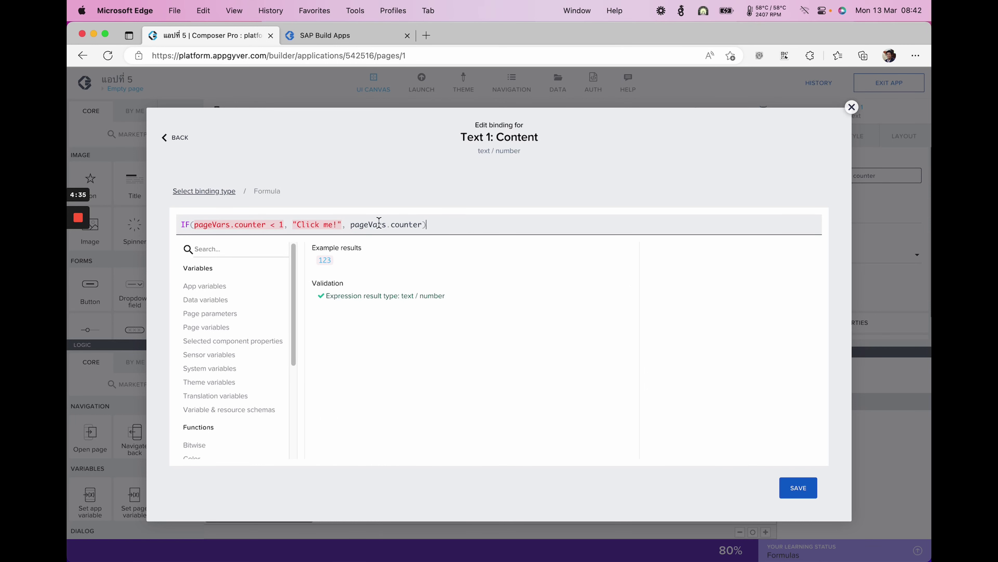
{"action": "left_click", "coordinate": [282, 225]}
{"action": "left_click", "coordinate": [260, 225]}
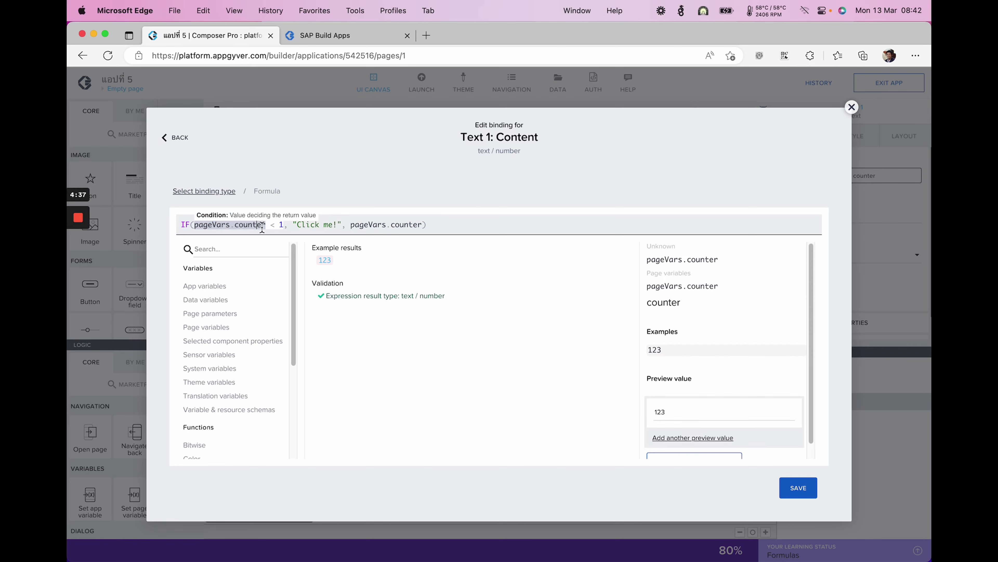
{"action": "left_click", "coordinate": [317, 225]}
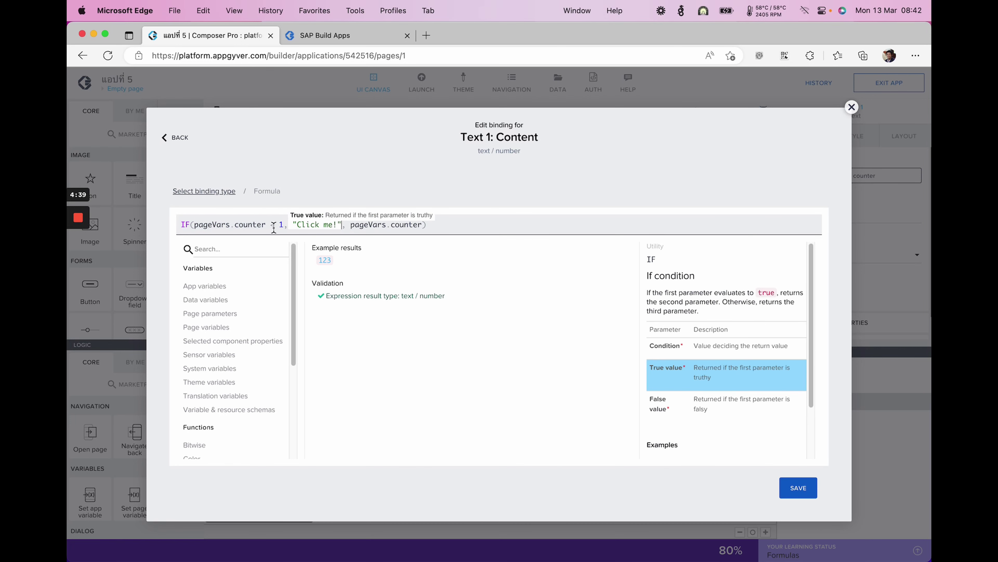
{"action": "left_click", "coordinate": [267, 227]}
{"action": "left_click", "coordinate": [312, 227]}
{"action": "left_click", "coordinate": [435, 223]}
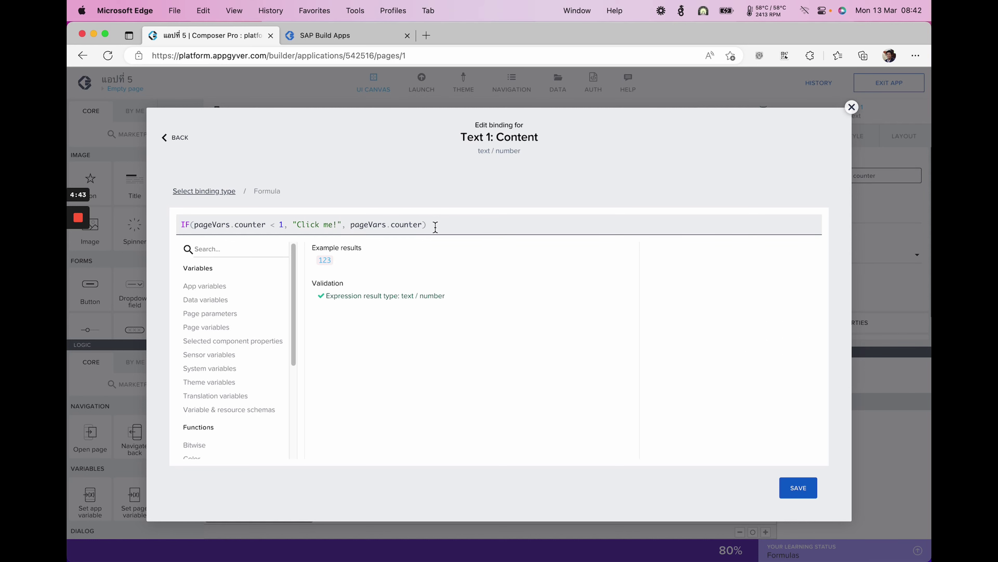
- Wrap the "Click me!" true value in the UPPERCASE function
{"action": "left_click", "coordinate": [291, 225]}
{"action": "type", "text": "U"}
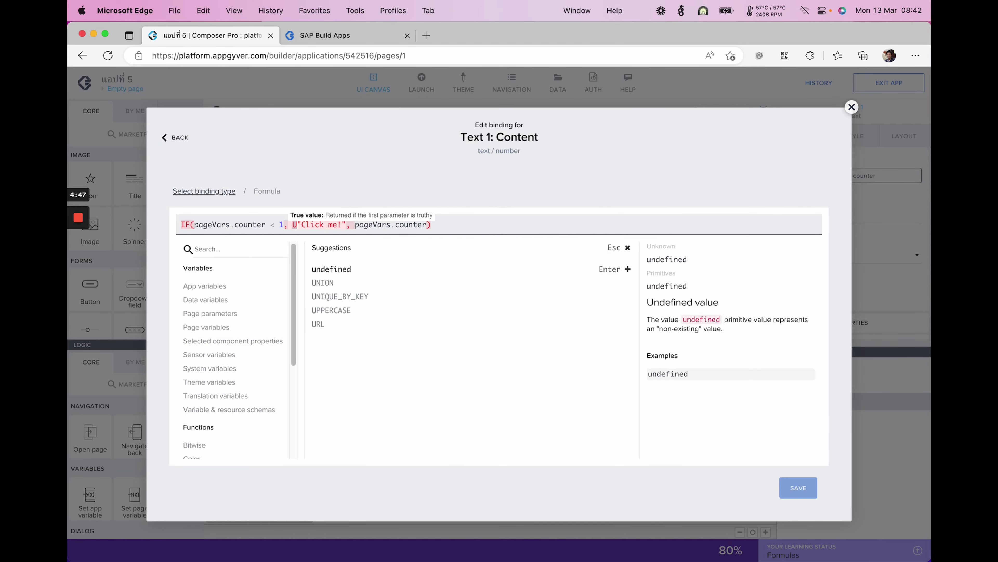
{"action": "type", "text": "PPERCASE"}
{"action": "key", "text": "Return"}
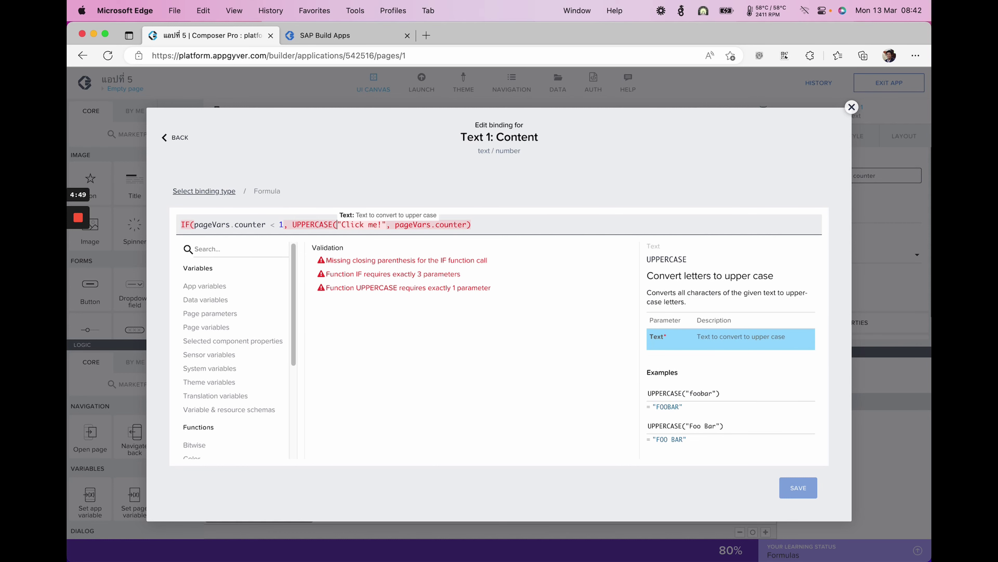
{"action": "left_click", "coordinate": [386, 224]}
{"action": "type", "text": ")"}
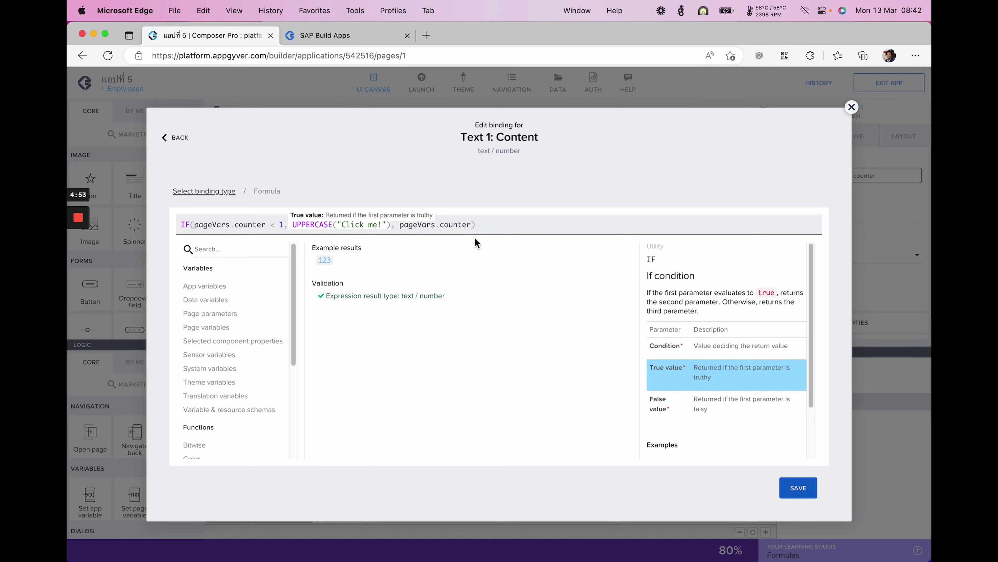
{"action": "left_click", "coordinate": [486, 228]}
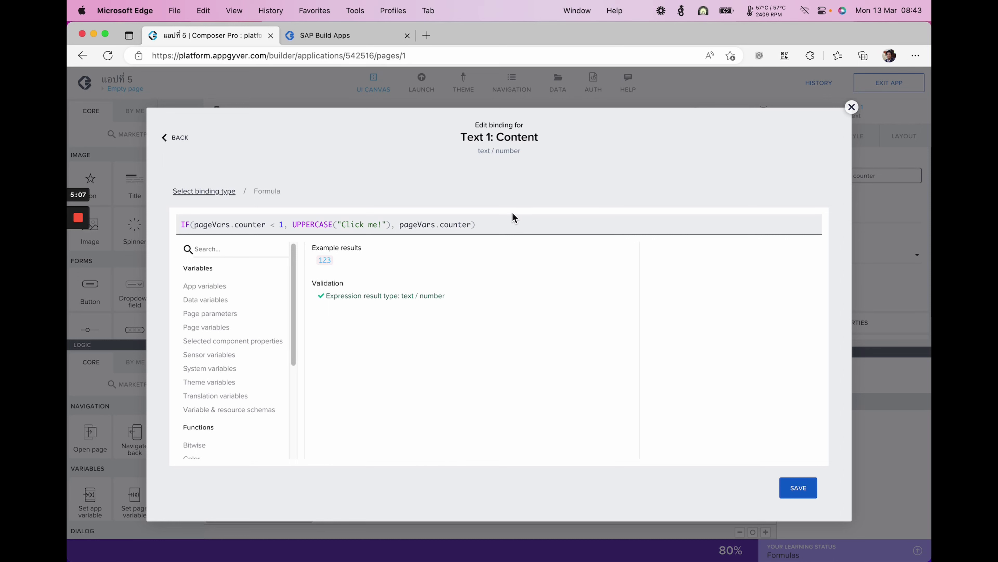
- Save the text content's formula binding and the application, and switch to the app preview
{"action": "left_click", "coordinate": [493, 216]}
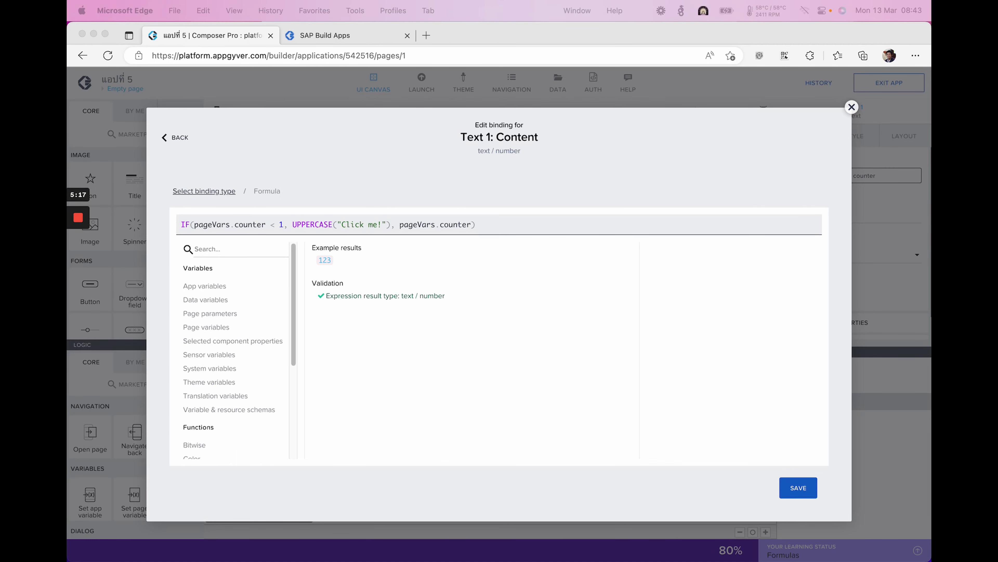
{"action": "left_click", "coordinate": [595, 226]}
{"action": "left_click", "coordinate": [794, 492]}
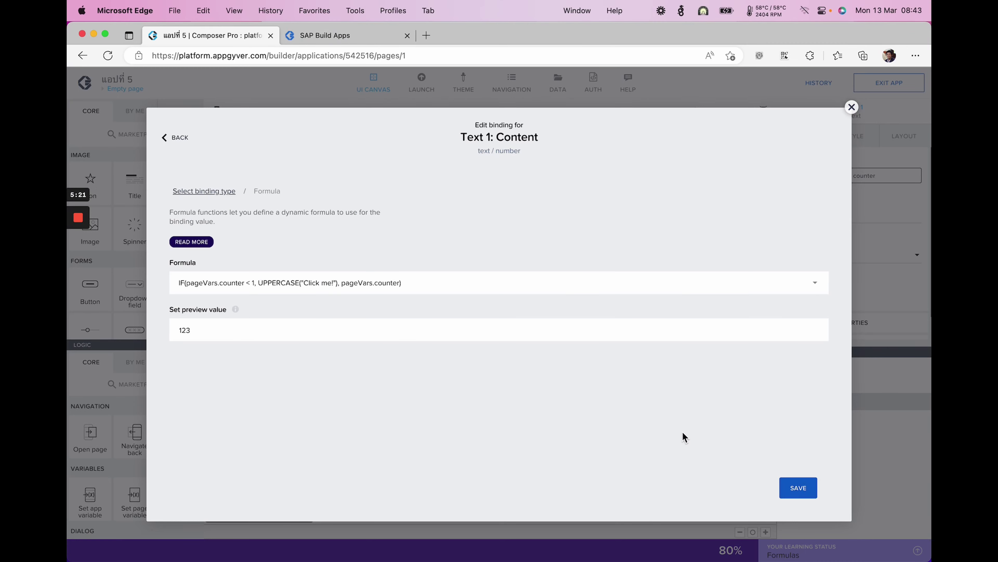
{"action": "left_click", "coordinate": [811, 488]}
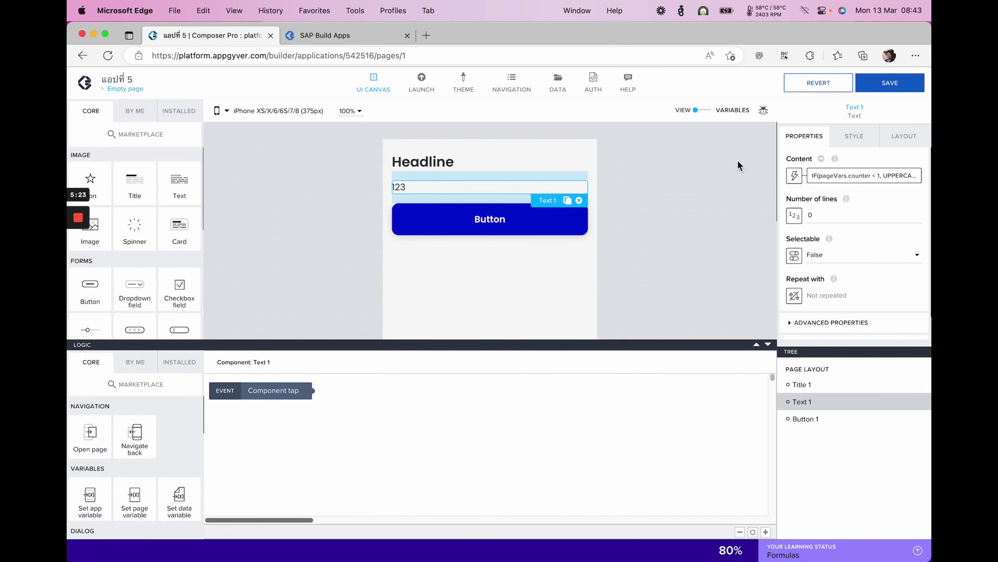
{"action": "left_click", "coordinate": [887, 83]}
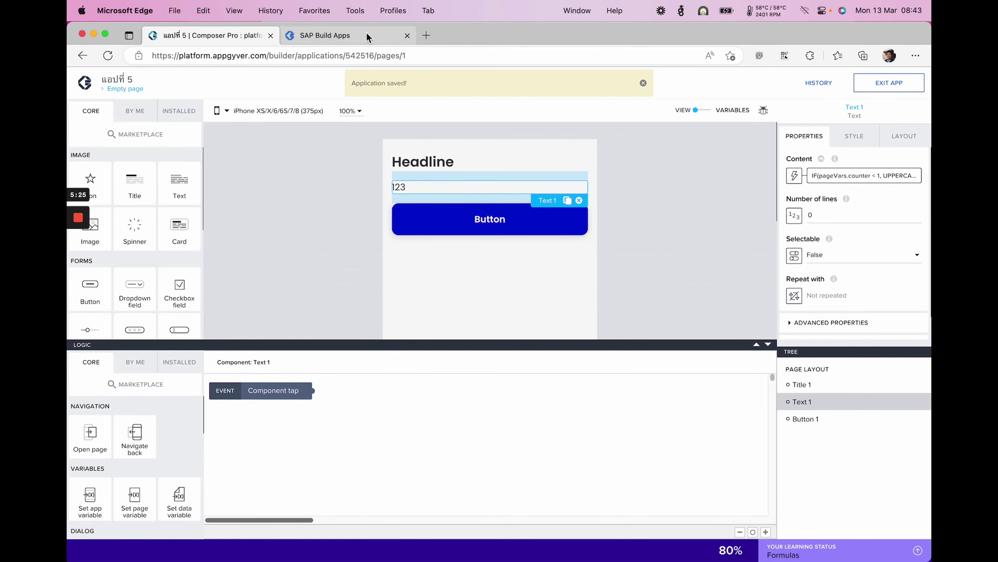
{"action": "left_click", "coordinate": [330, 35]}
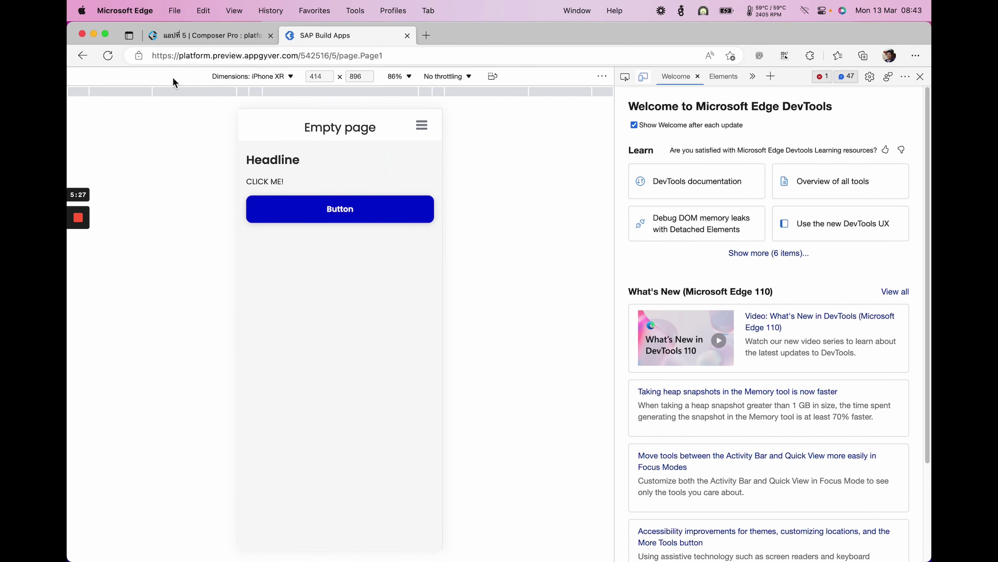
- Reload the app preview, test the counter by tapping the button three times, and return to the app editor
{"action": "left_click", "coordinate": [108, 55]}
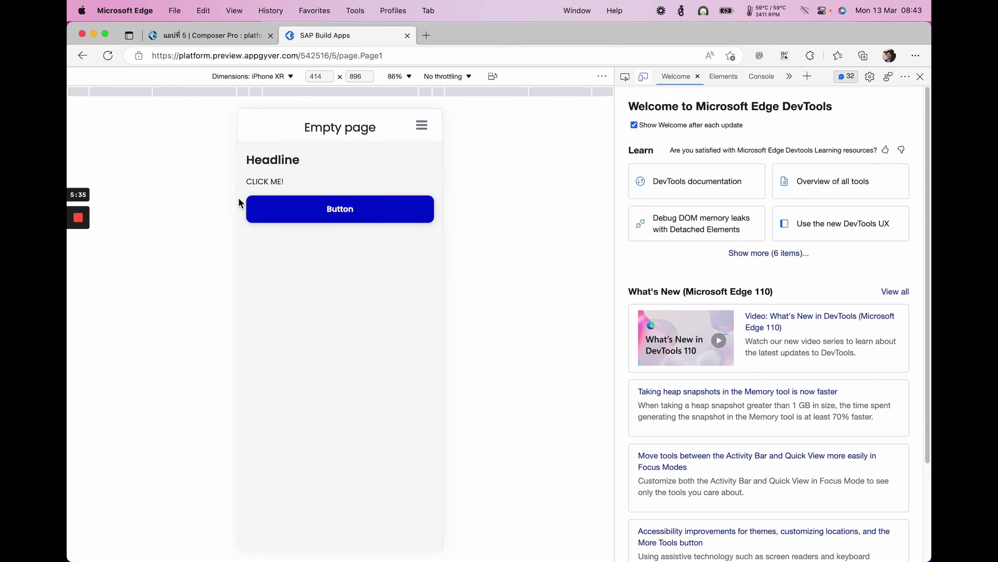
{"action": "left_click", "coordinate": [323, 209]}
{"action": "left_click", "coordinate": [324, 208]}
{"action": "left_click", "coordinate": [321, 208]}
{"action": "left_click", "coordinate": [234, 35]}
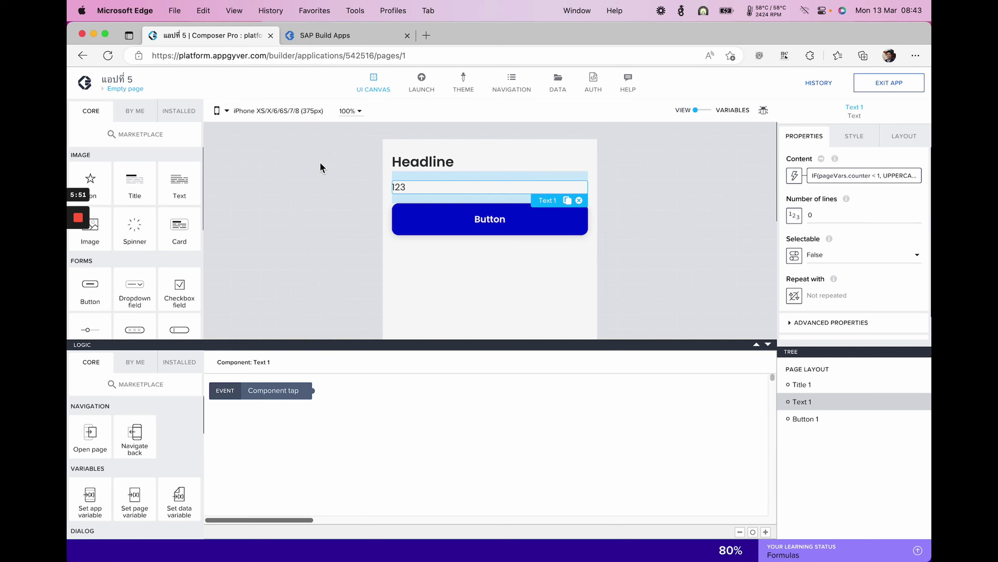
{"action": "left_click", "coordinate": [454, 267]}
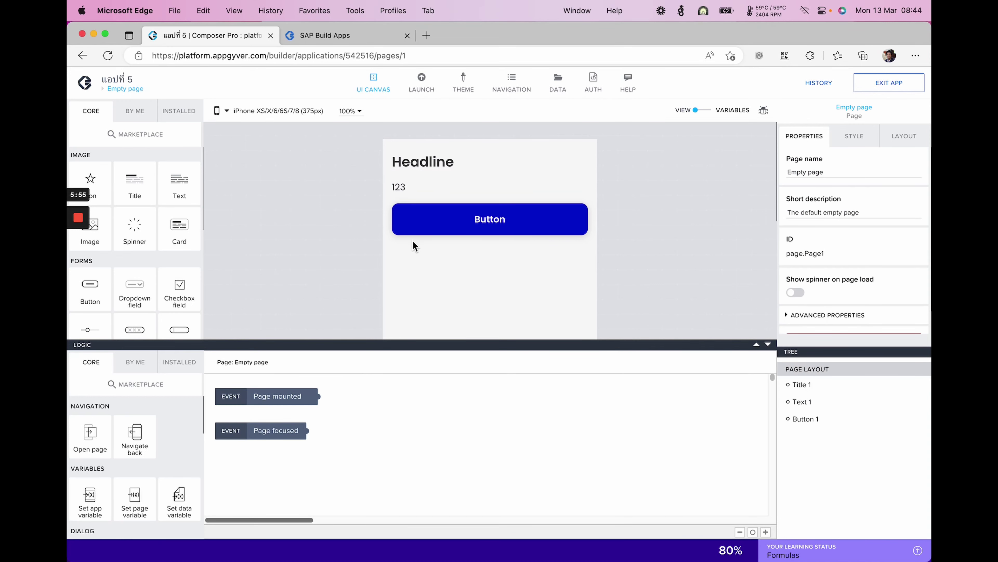
{"action": "left_click", "coordinate": [432, 188]}
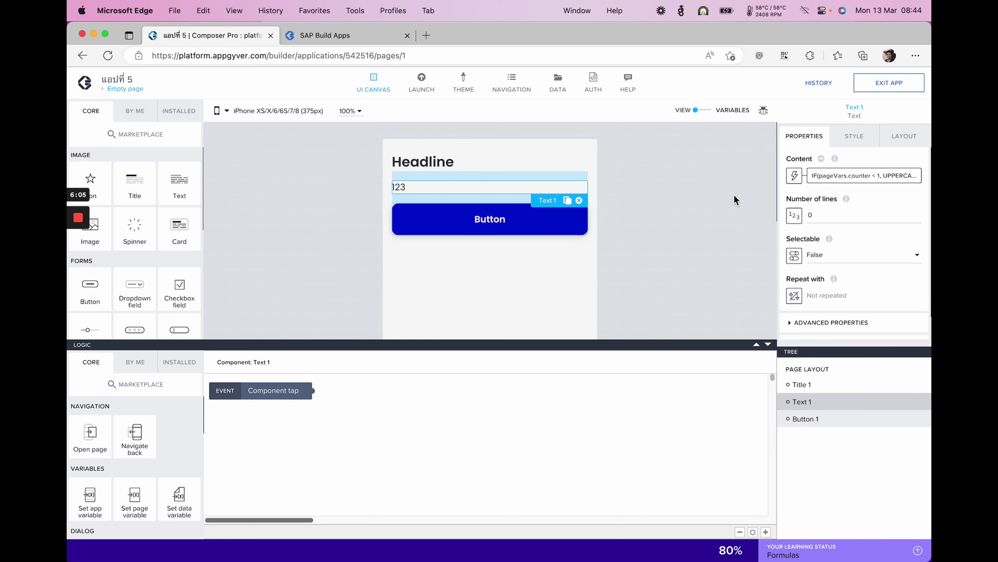
{"action": "left_click", "coordinate": [558, 284]}
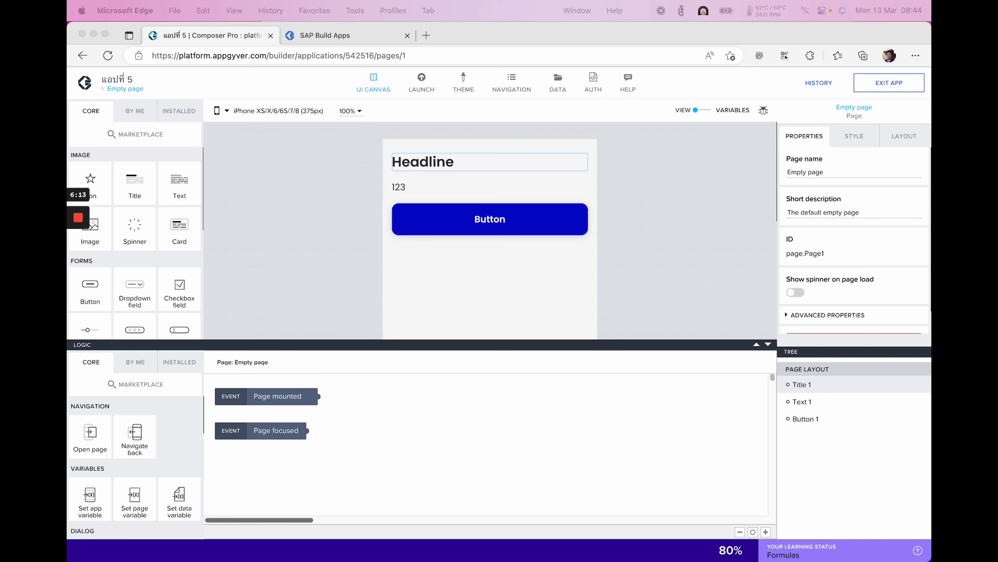
{"action": "left_click", "coordinate": [310, 157]}
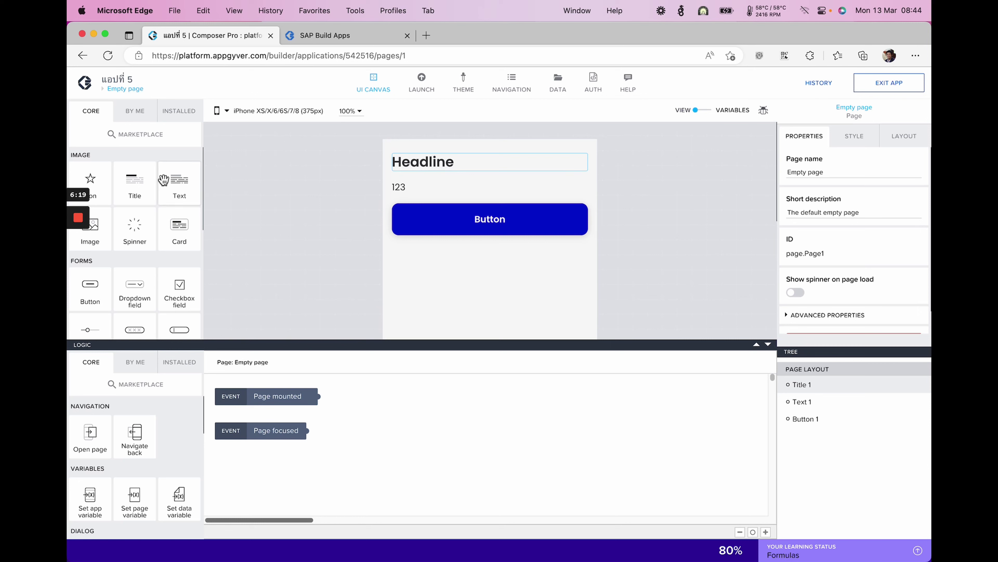
- Add a second button below the existing one and set the first button's label to "Add counter"
{"action": "left_click_drag", "start_coordinate": [105, 277], "coordinate": [501, 262]}
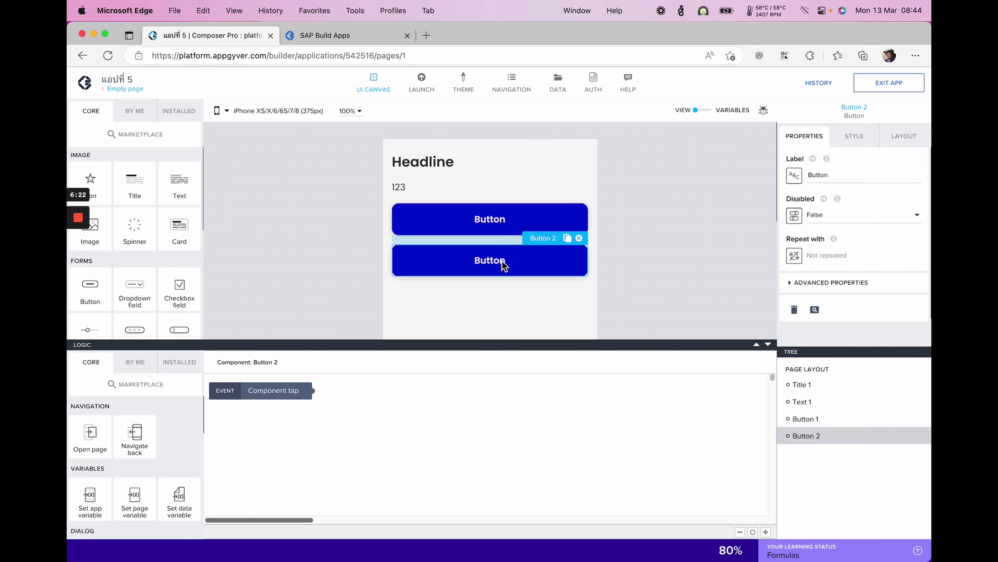
{"action": "left_click", "coordinate": [494, 222]}
{"action": "double_click", "coordinate": [828, 174]}
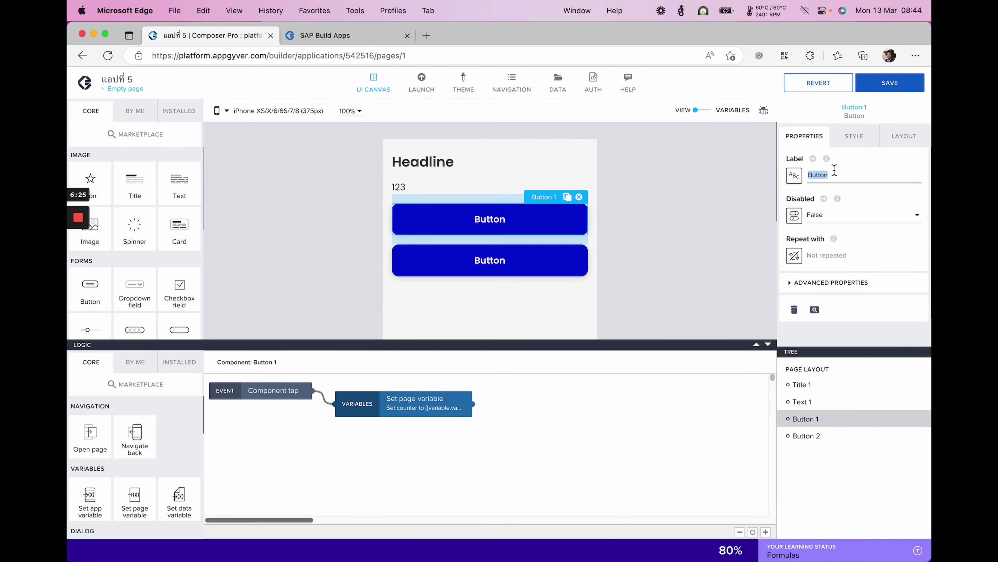
{"action": "type", "text": "Add"}
{"action": "key", "text": "BackSpace"}
{"action": "key", "text": "BackSpace"}
{"action": "type", "text": "D"}
{"action": "key", "text": "BackSpace"}
{"action": "type", "text": "dd counter"}
- Set the second button's label to "Start compass"
{"action": "left_click", "coordinate": [530, 269]}
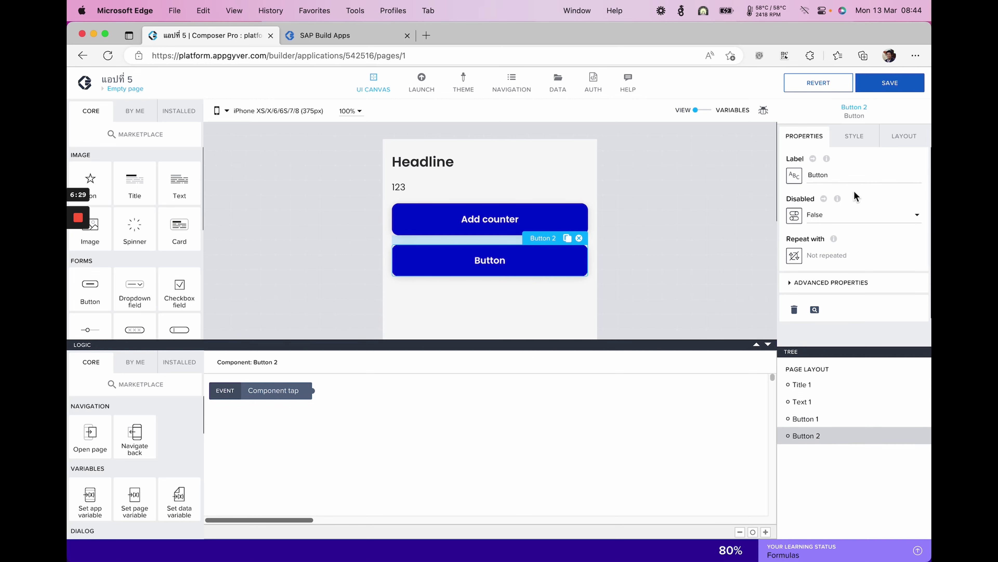
{"action": "double_click", "coordinate": [851, 178]}
{"action": "type", "text": "Sta"}
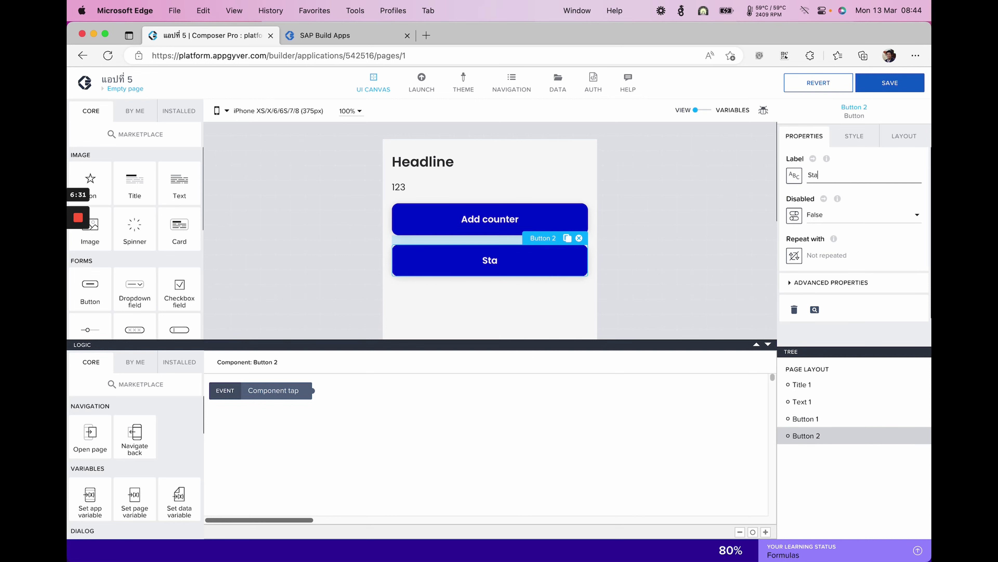
{"action": "type", "text": "rt compass"}
{"action": "left_click", "coordinate": [710, 215]}
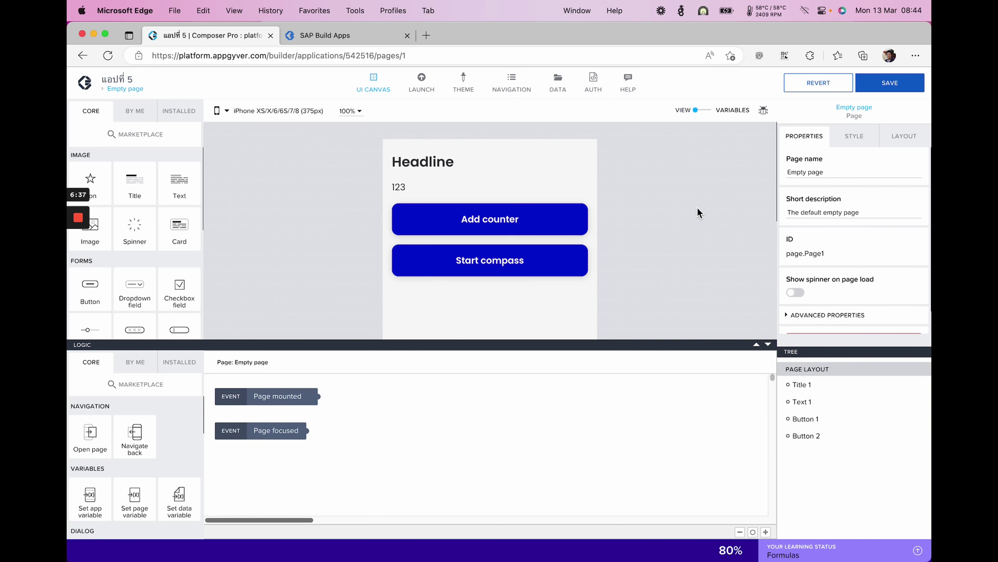
- Search the marketplace for "compass" and install the Start compass poller flow function for the Start compass button
{"action": "left_click", "coordinate": [527, 262]}
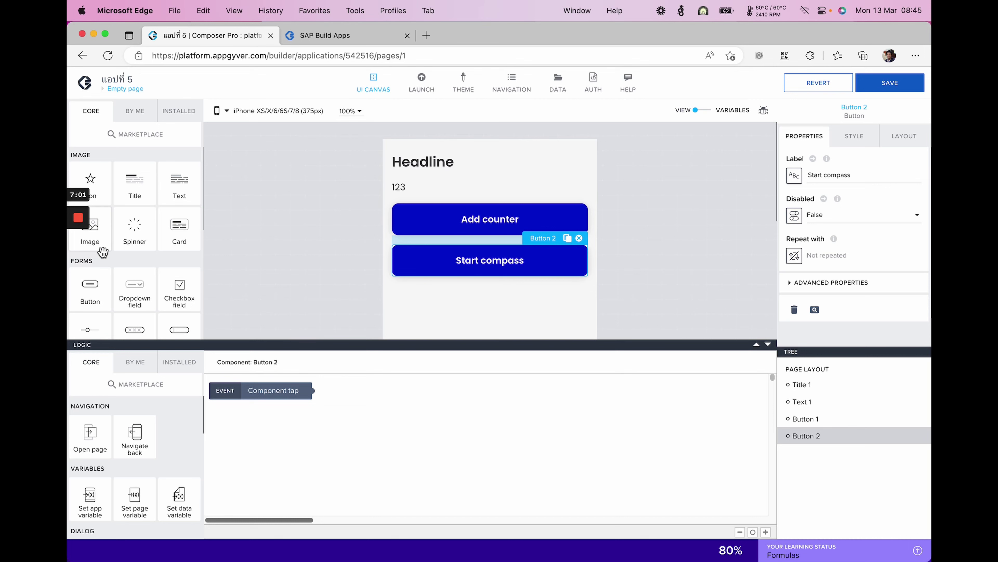
{"action": "left_click", "coordinate": [118, 136]}
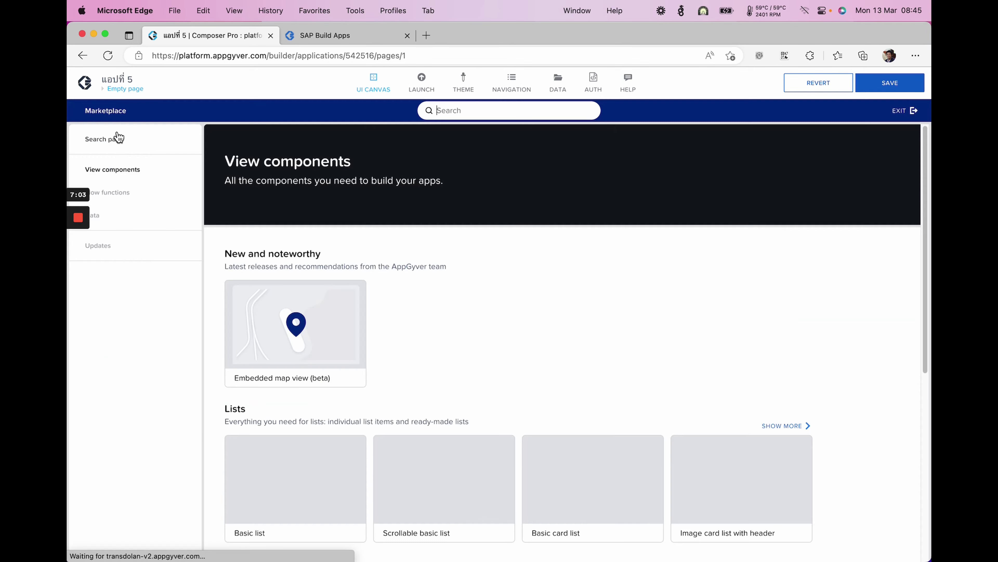
{"action": "left_click", "coordinate": [424, 114]}
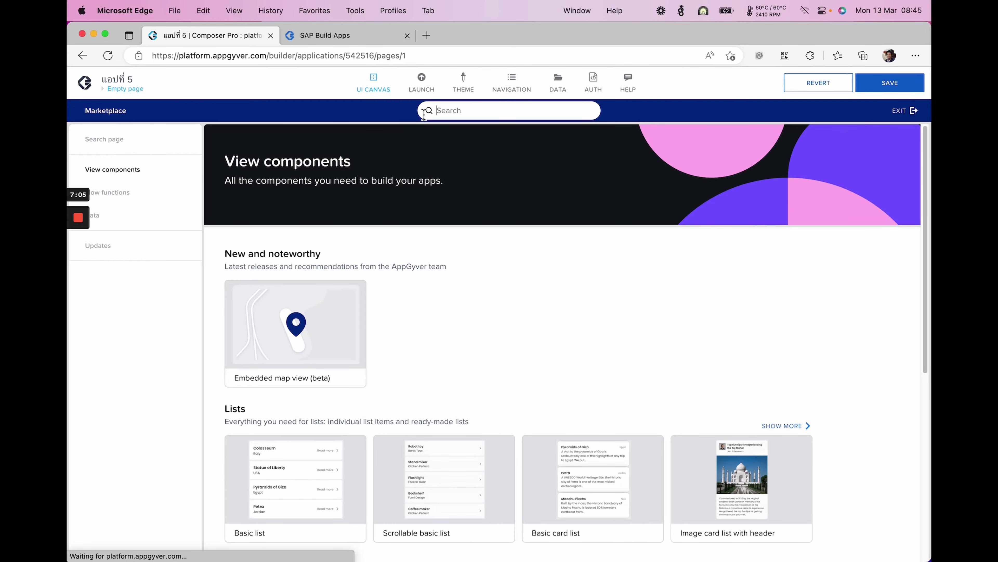
{"action": "type", "text": "compass"}
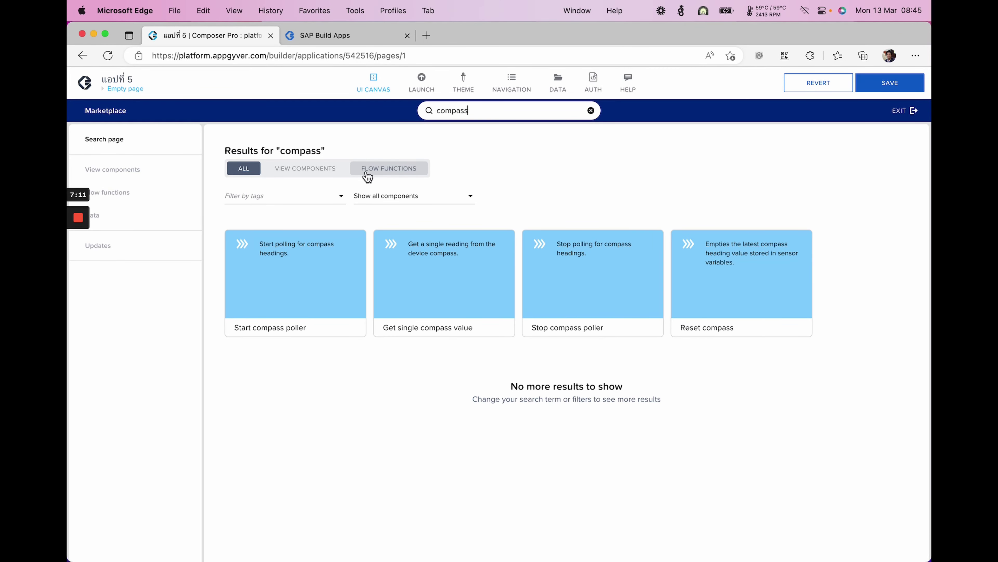
{"action": "left_click", "coordinate": [257, 295]}
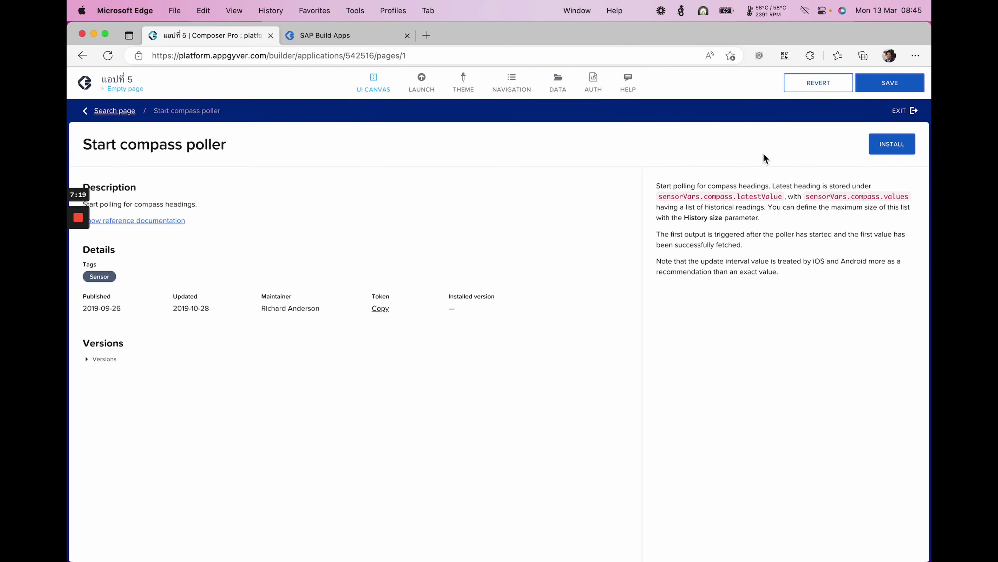
{"action": "left_click", "coordinate": [910, 148]}
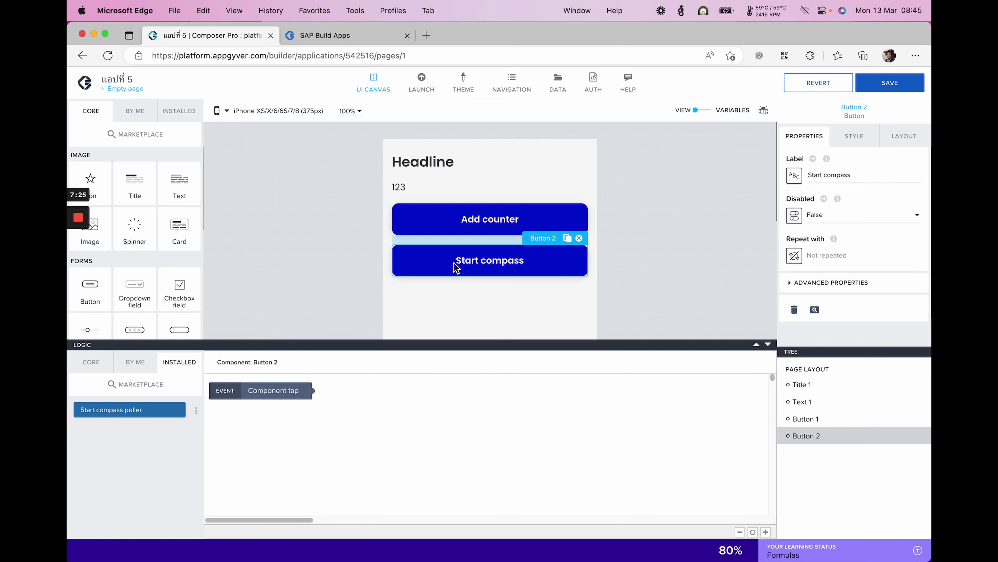
- Add the Start compass poller to the Start compass button's logic and connect the Component tap event to it
{"action": "mouse_move", "coordinate": [78, 251]}
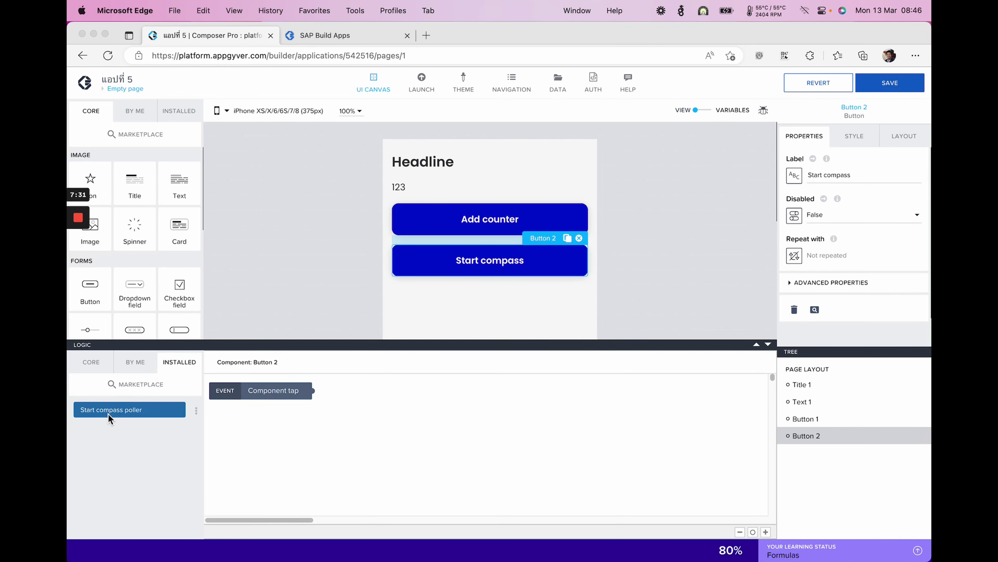
{"action": "left_click", "coordinate": [110, 437]}
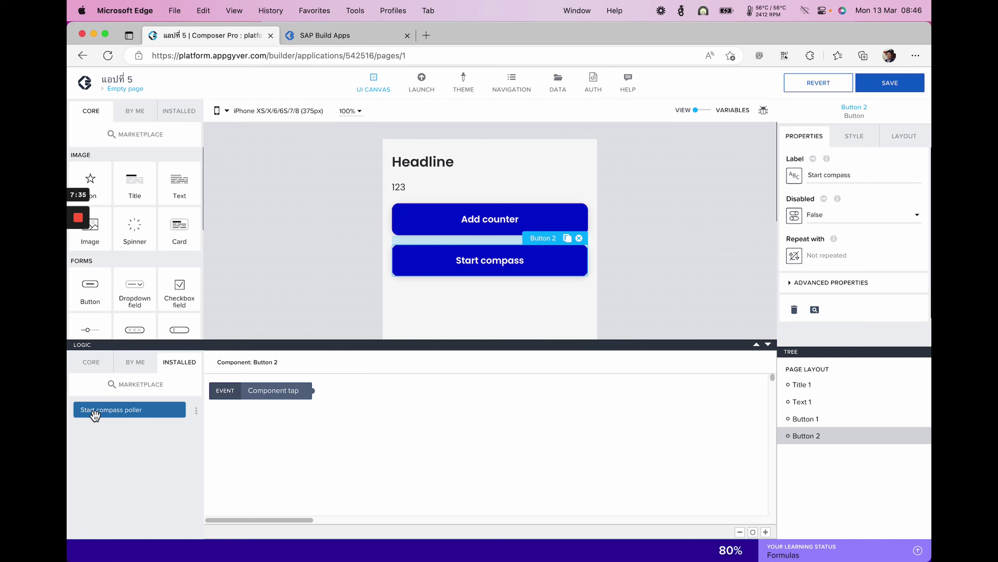
{"action": "left_click_drag", "start_coordinate": [95, 411], "coordinate": [457, 401]}
{"action": "left_click_drag", "start_coordinate": [311, 391], "coordinate": [409, 401]}
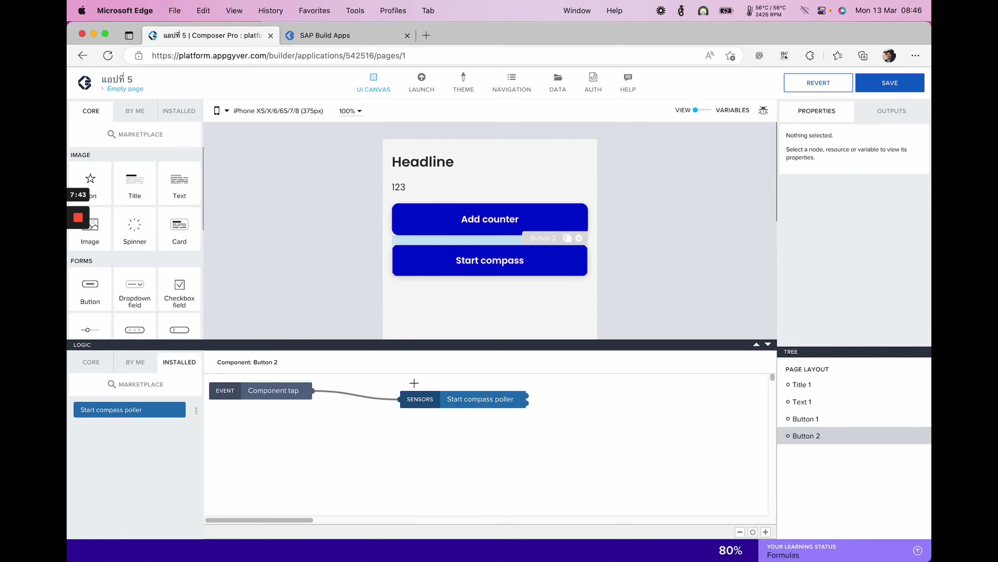
{"action": "left_click_drag", "start_coordinate": [471, 401], "coordinate": [454, 407]}
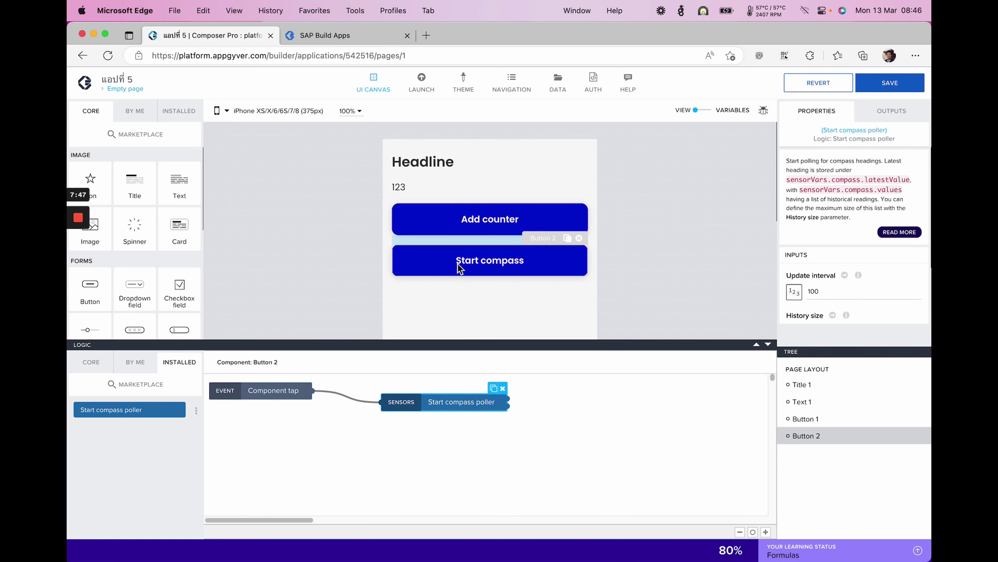
- Insert a text component between the Add counter and Start compass buttons
{"action": "left_click", "coordinate": [436, 163]}
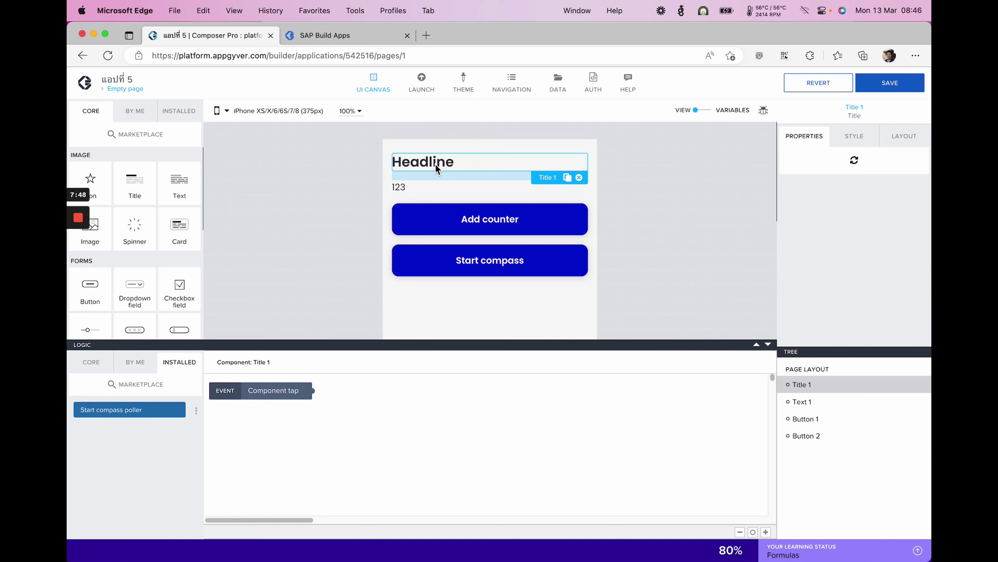
{"action": "left_click", "coordinate": [431, 188]}
{"action": "left_click_drag", "start_coordinate": [176, 204], "coordinate": [419, 239]}
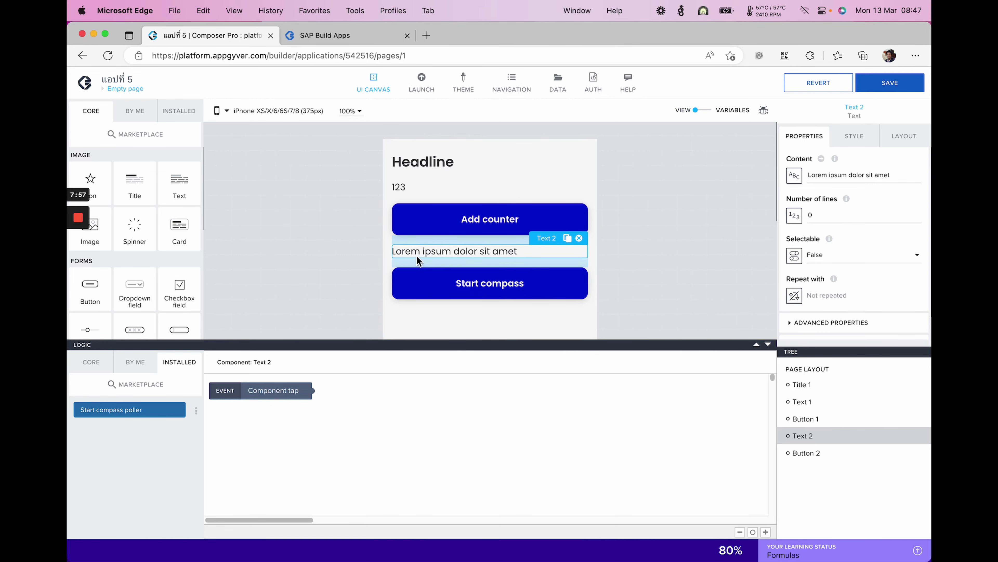
- Choose a formula binding for the new text's content and open the formula editor
{"action": "left_click", "coordinate": [792, 178]}
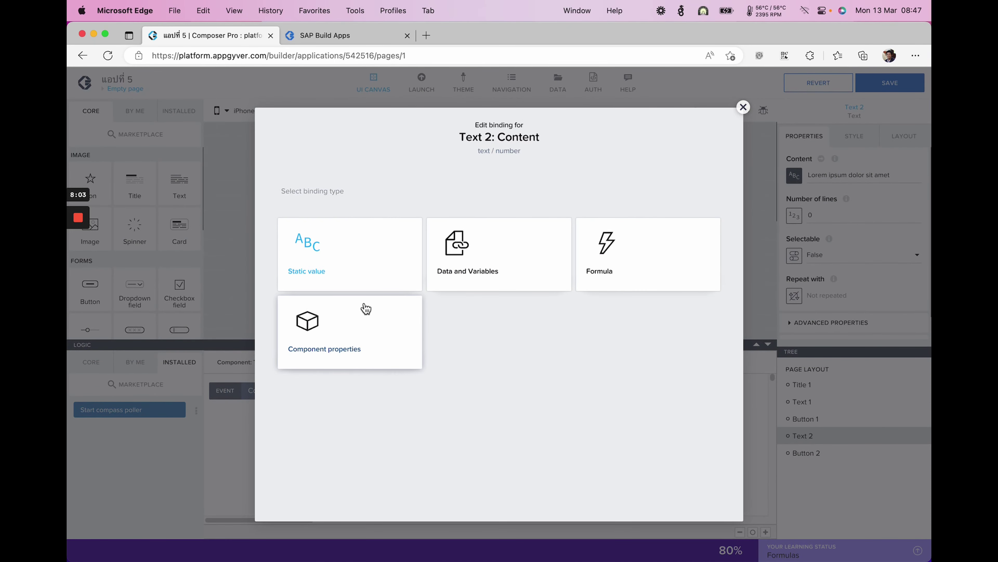
{"action": "left_click", "coordinate": [647, 271]}
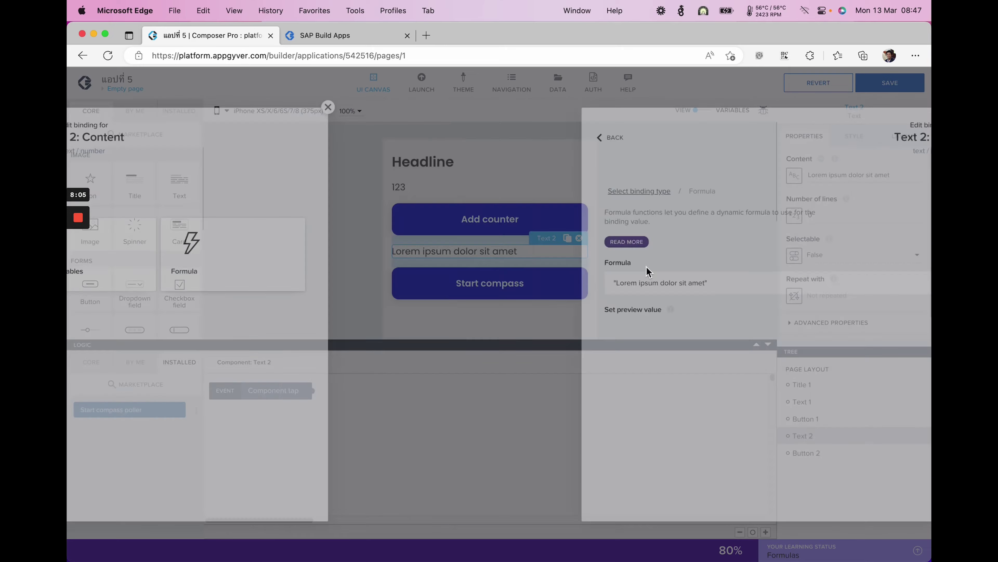
{"action": "left_click", "coordinate": [348, 288]}
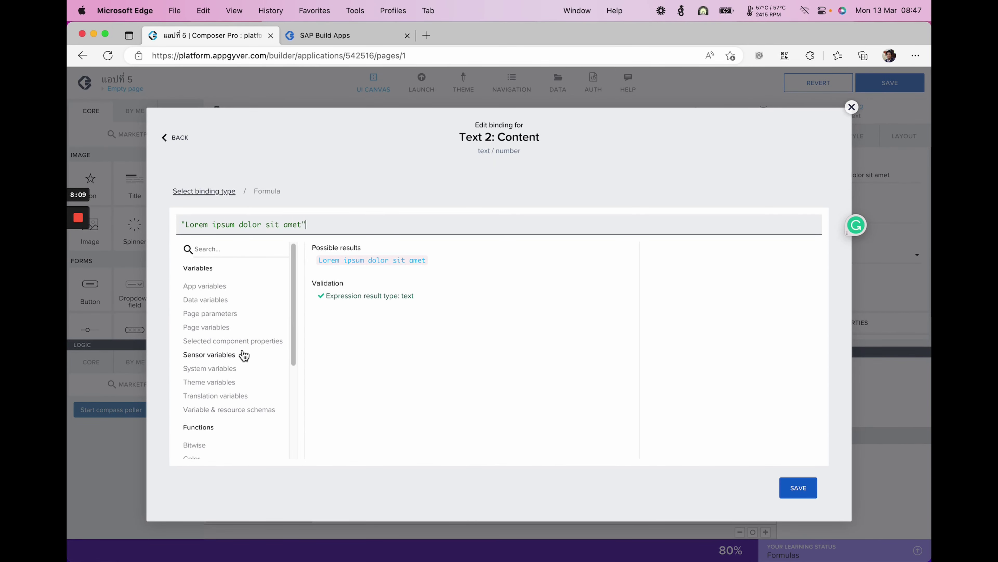
- Browse the sensor variables in the formula editor, from accelerometer to magnetometer, and locate the compass entries
{"action": "left_click", "coordinate": [237, 361]}
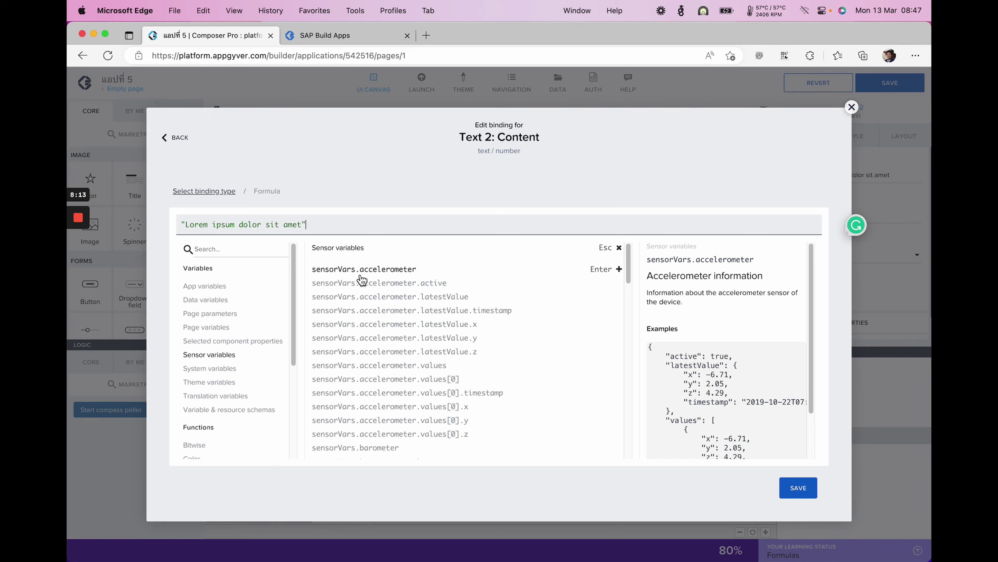
{"action": "scroll", "coordinate": [366, 285], "scroll_direction": "down", "scroll_amount": 6}
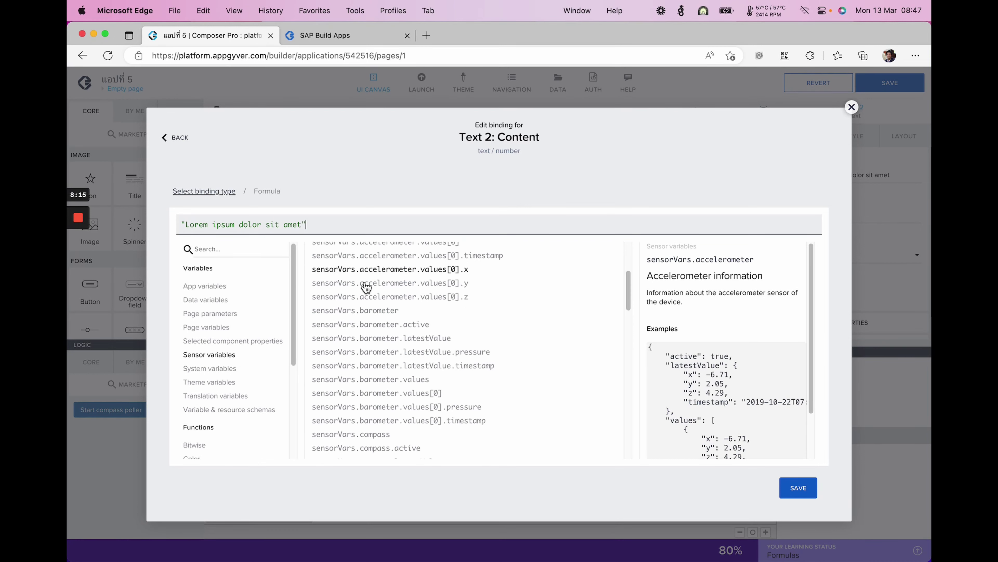
{"action": "scroll", "coordinate": [374, 301], "scroll_direction": "down", "scroll_amount": 1}
{"action": "scroll", "coordinate": [373, 299], "scroll_direction": "down", "scroll_amount": 4}
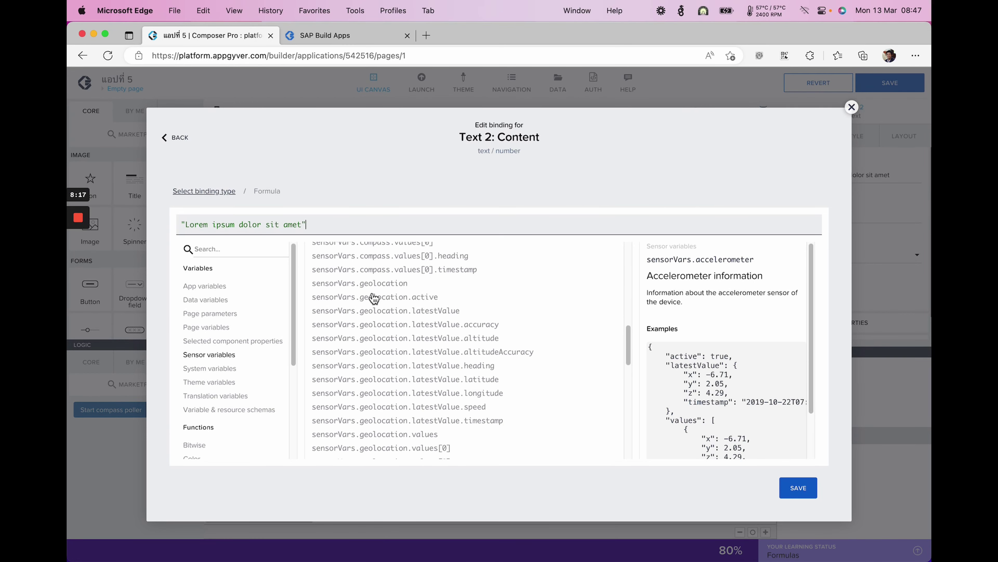
{"action": "scroll", "coordinate": [373, 299], "scroll_direction": "up", "scroll_amount": 4}
{"action": "scroll", "coordinate": [374, 298], "scroll_direction": "down", "scroll_amount": 5}
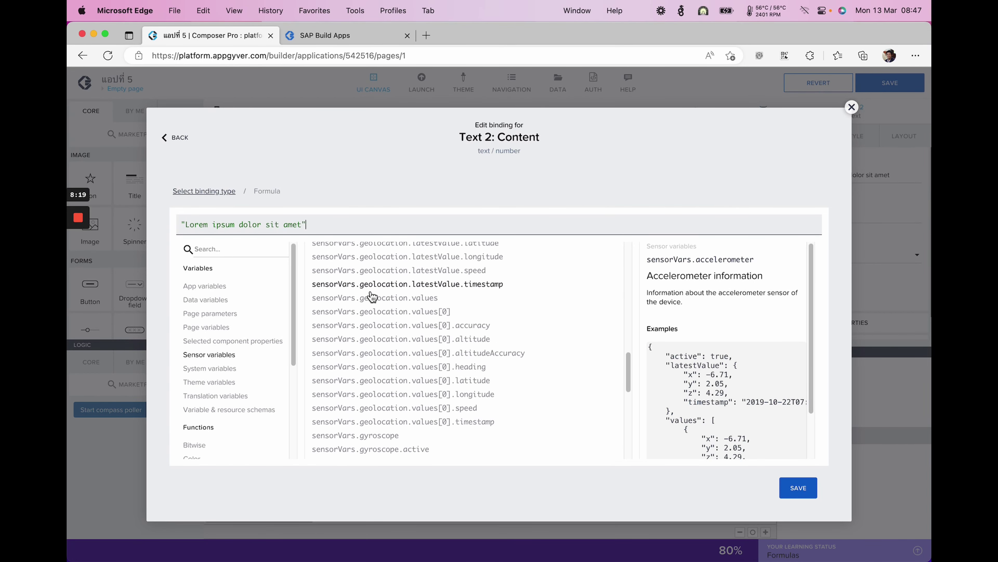
{"action": "scroll", "coordinate": [373, 298], "scroll_direction": "down", "scroll_amount": 3}
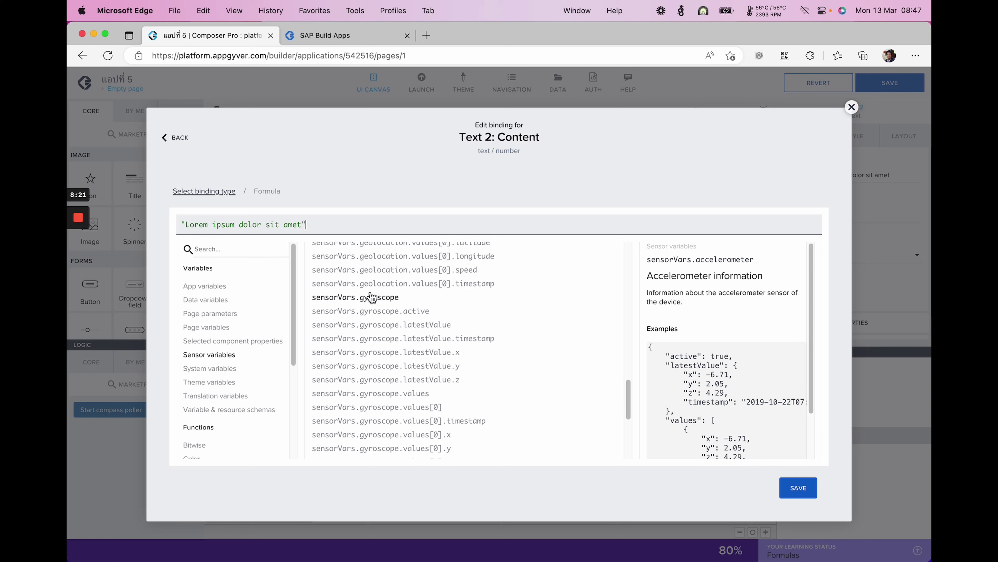
{"action": "scroll", "coordinate": [372, 298], "scroll_direction": "down", "scroll_amount": 3}
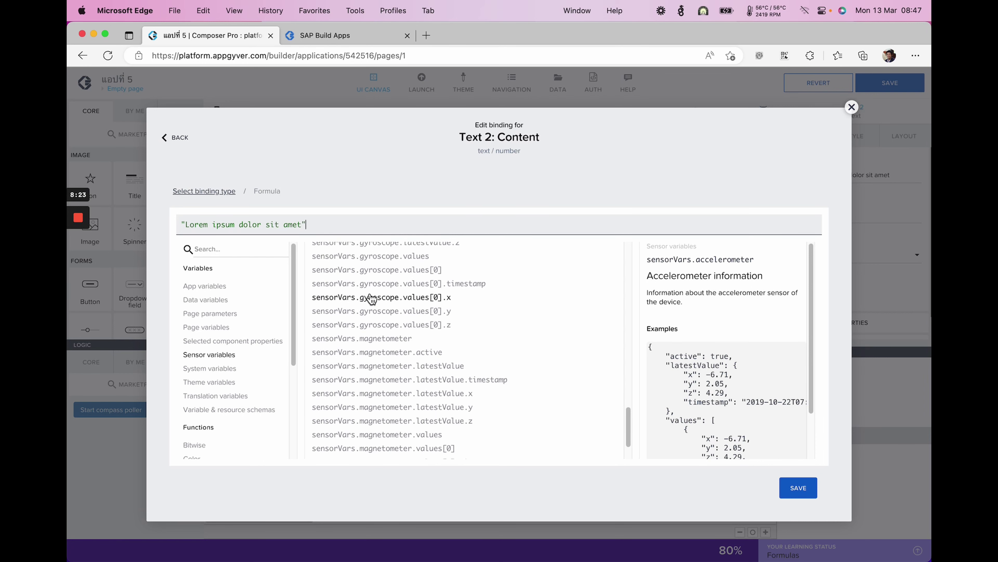
{"action": "scroll", "coordinate": [372, 299], "scroll_direction": "down", "scroll_amount": 1}
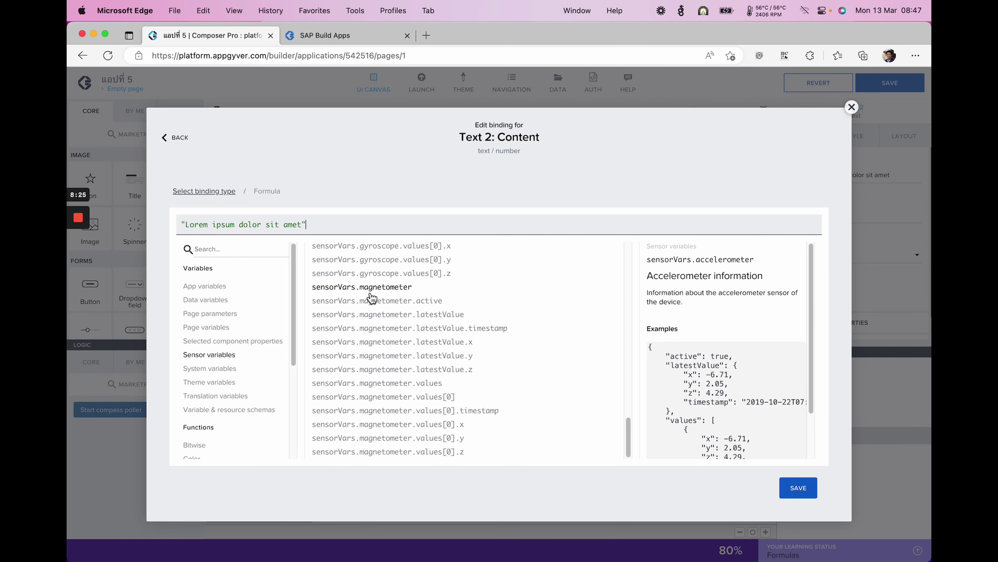
{"action": "scroll", "coordinate": [371, 298], "scroll_direction": "up", "scroll_amount": 10}
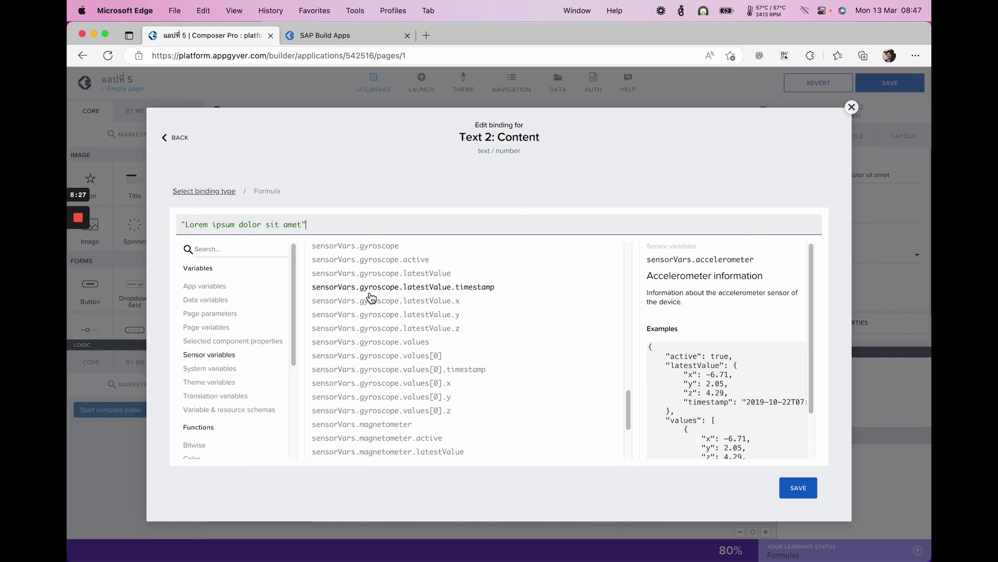
{"action": "scroll", "coordinate": [389, 332], "scroll_direction": "up", "scroll_amount": 7}
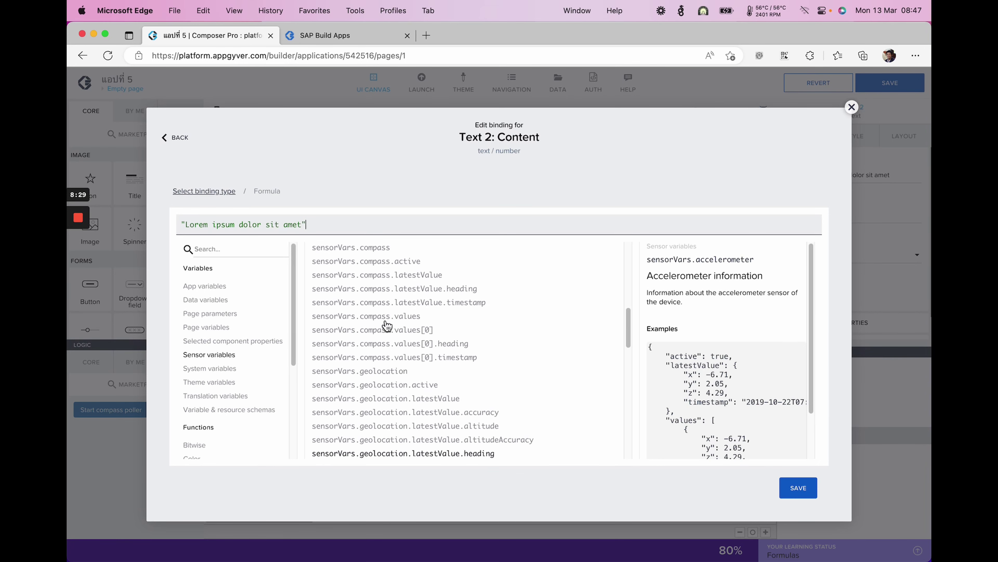
{"action": "scroll", "coordinate": [412, 342], "scroll_direction": "up", "scroll_amount": 3}
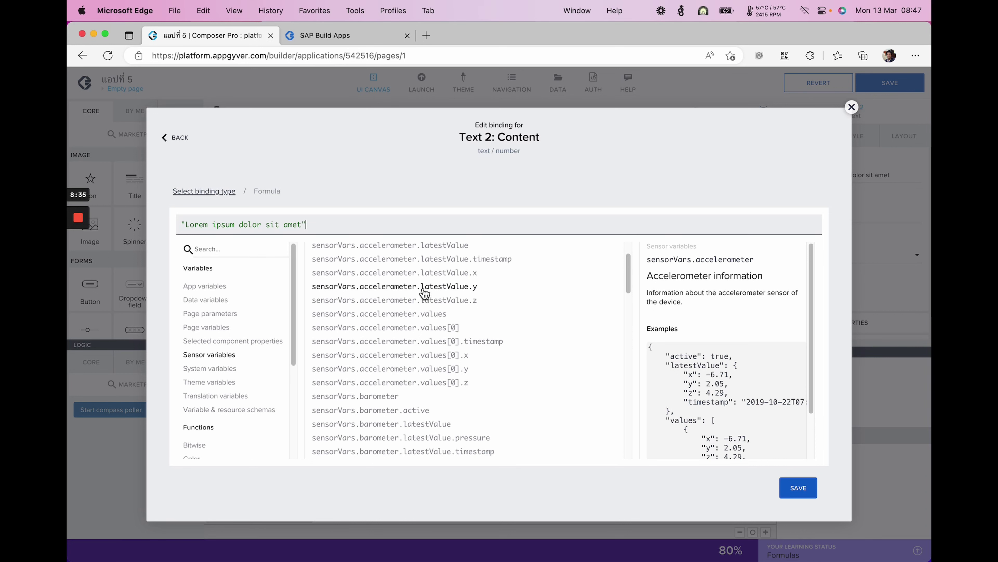
{"action": "scroll", "coordinate": [423, 290], "scroll_direction": "down", "scroll_amount": 3}
{"action": "scroll", "coordinate": [412, 303], "scroll_direction": "down", "scroll_amount": 3}
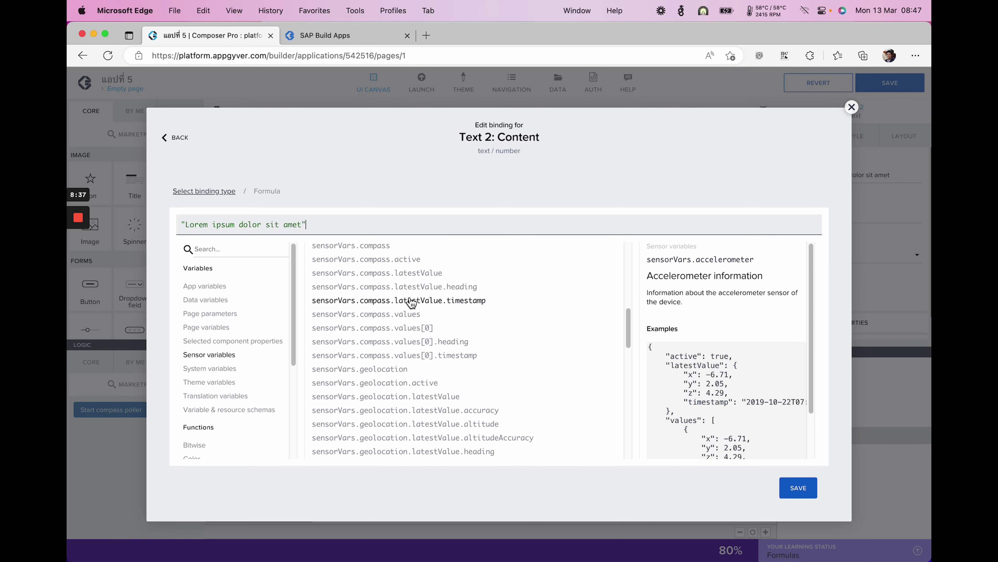
- Read the descriptions and examples of the compass sensor variables, especially sensorVars.compass.latestValue and its heading
{"action": "left_click", "coordinate": [376, 278]}
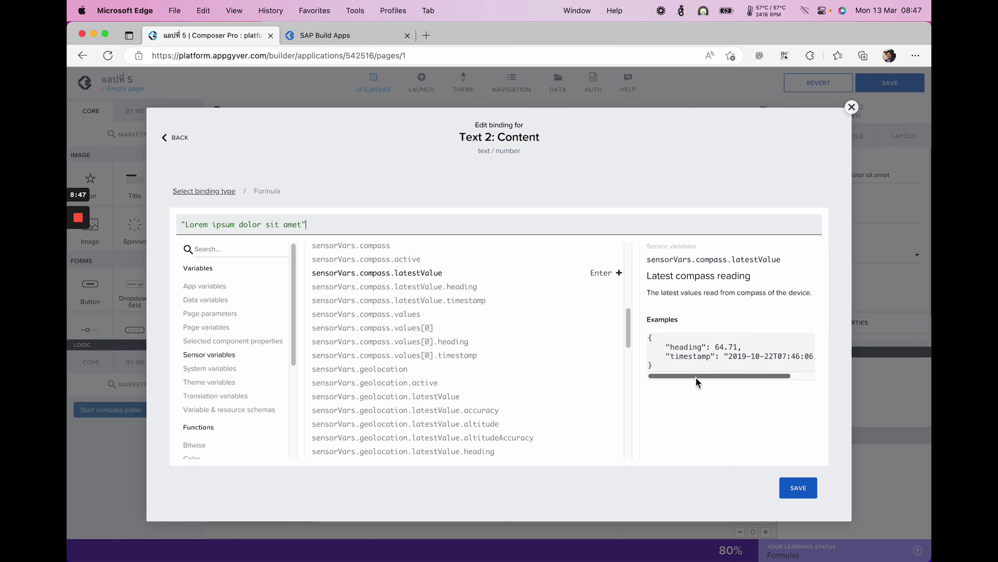
{"action": "left_click_drag", "start_coordinate": [697, 380], "coordinate": [718, 376]}
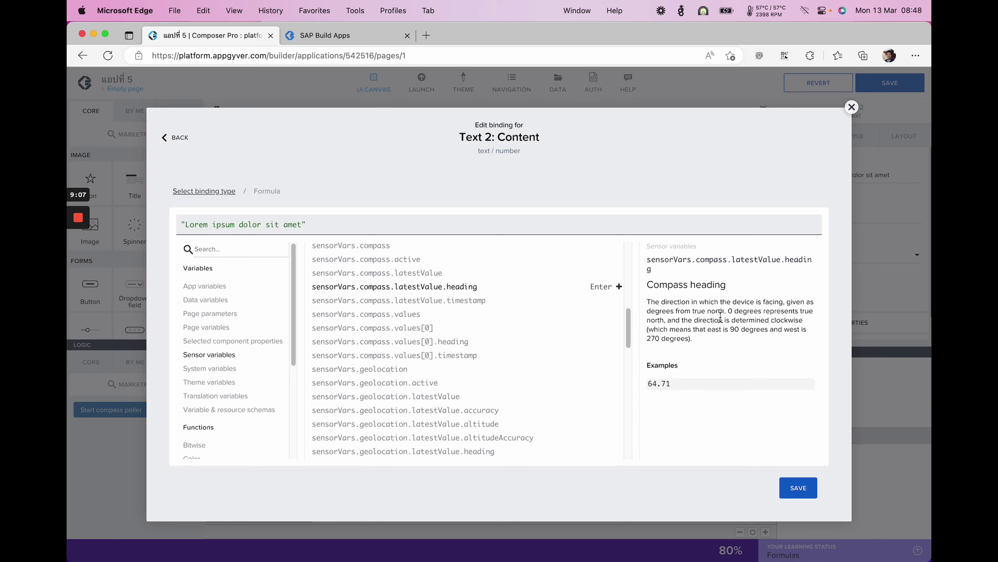
{"action": "left_click_drag", "start_coordinate": [707, 311], "coordinate": [664, 325]}
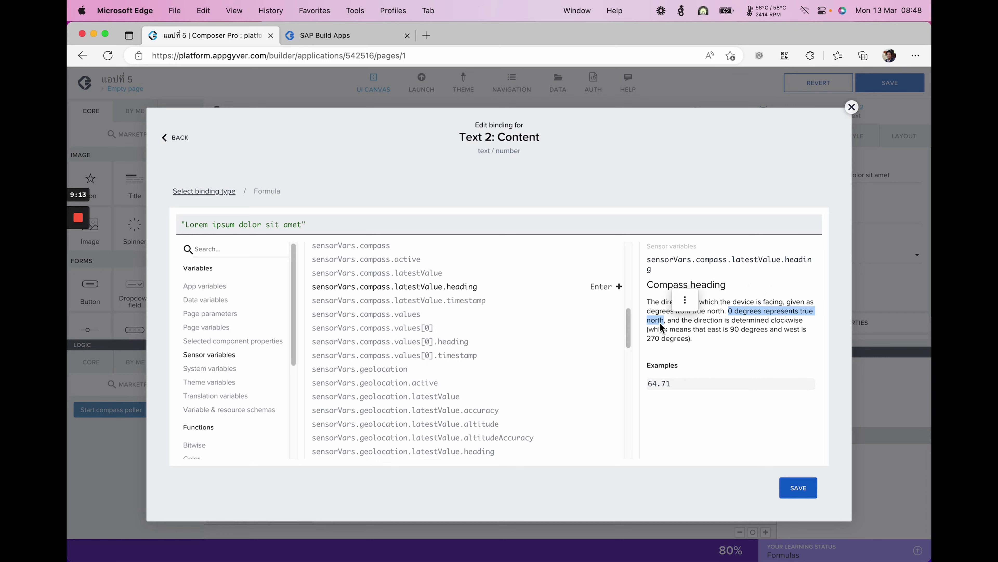
{"action": "left_click", "coordinate": [714, 332]}
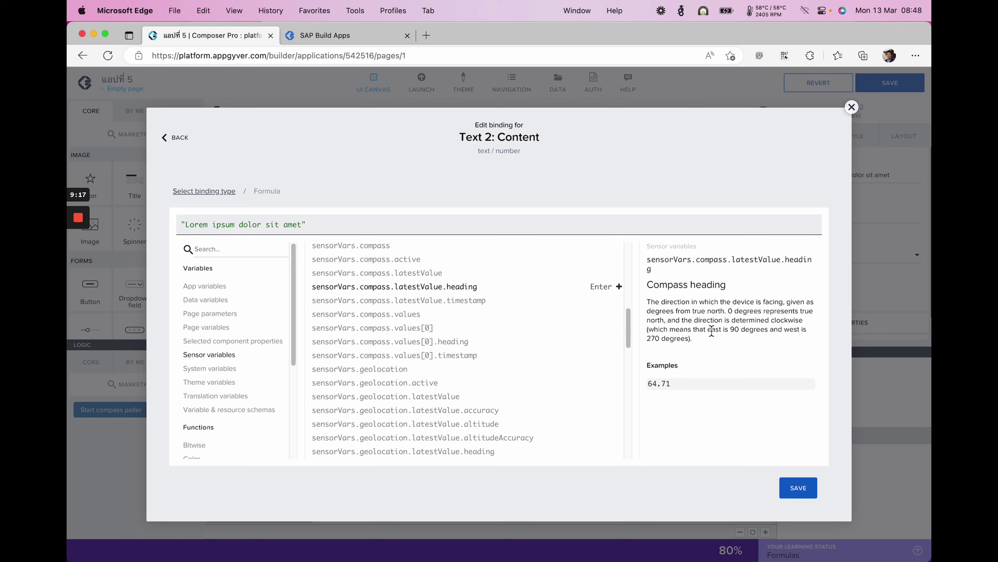
{"action": "left_click_drag", "start_coordinate": [711, 332], "coordinate": [744, 330]}
{"action": "left_click", "coordinate": [693, 318]}
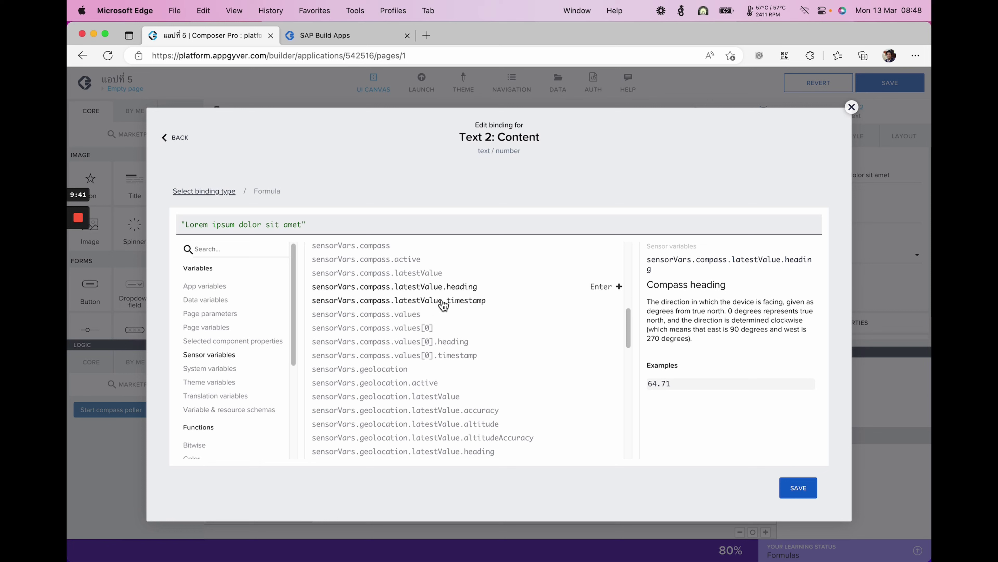
{"action": "scroll", "coordinate": [468, 305], "scroll_direction": "up", "scroll_amount": 3}
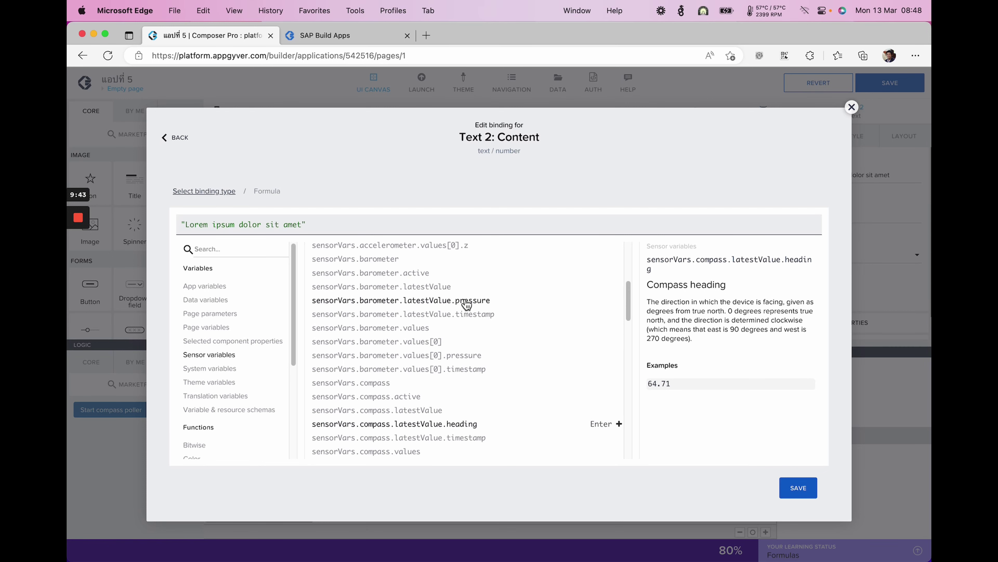
{"action": "scroll", "coordinate": [475, 319], "scroll_direction": "down", "scroll_amount": 2}
{"action": "left_click", "coordinate": [454, 320]}
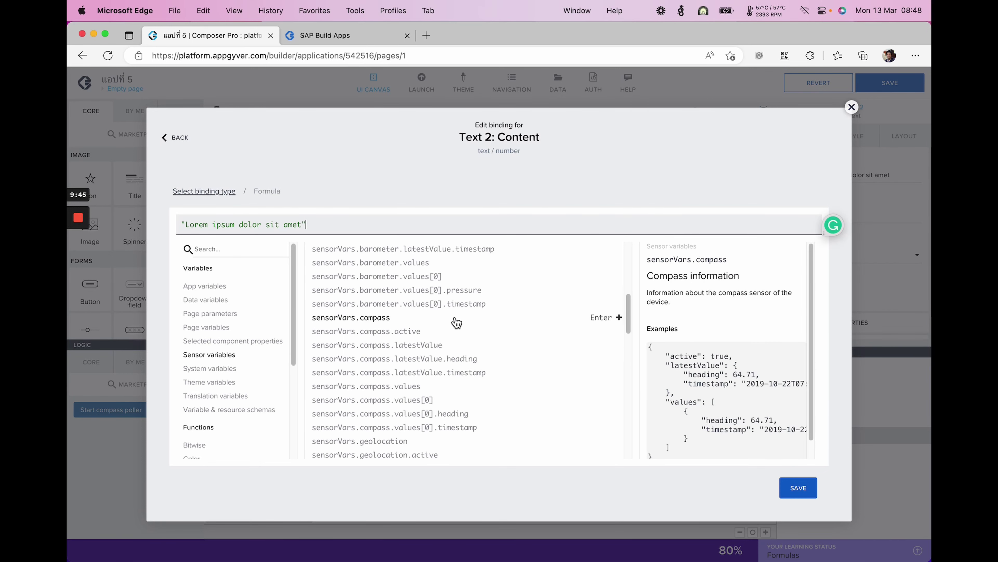
{"action": "scroll", "coordinate": [691, 334], "scroll_direction": "down", "scroll_amount": 1}
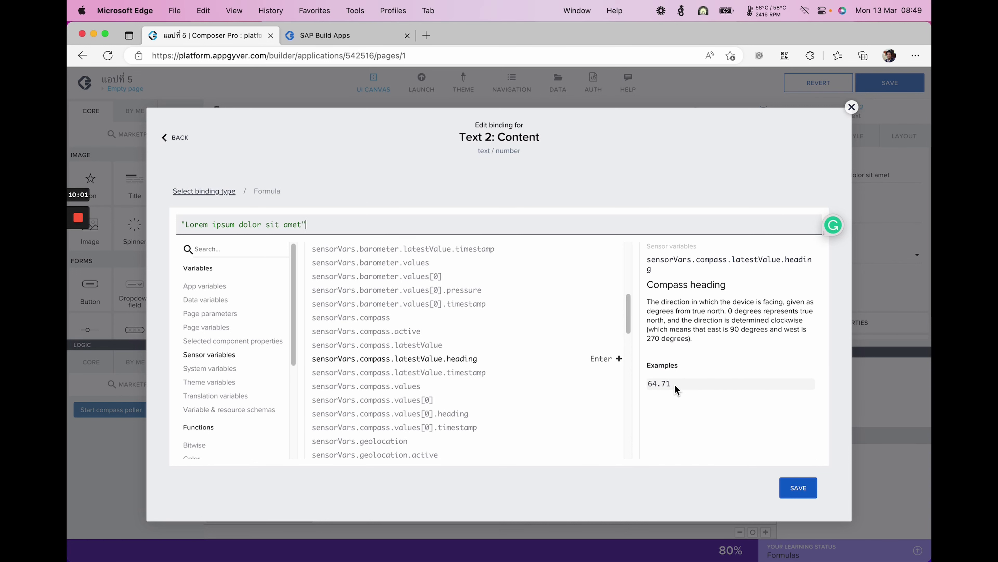
{"action": "scroll", "coordinate": [569, 379], "scroll_direction": "down", "scroll_amount": 1}
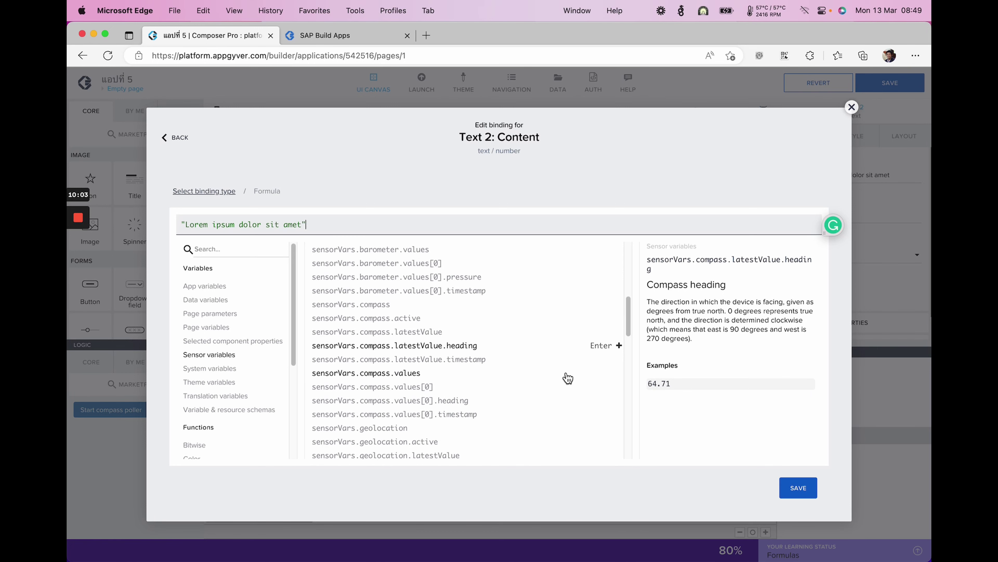
- Save the text's formula binding with its placeholder content and save the app
{"action": "left_click", "coordinate": [815, 491]}
{"action": "left_click", "coordinate": [796, 490]}
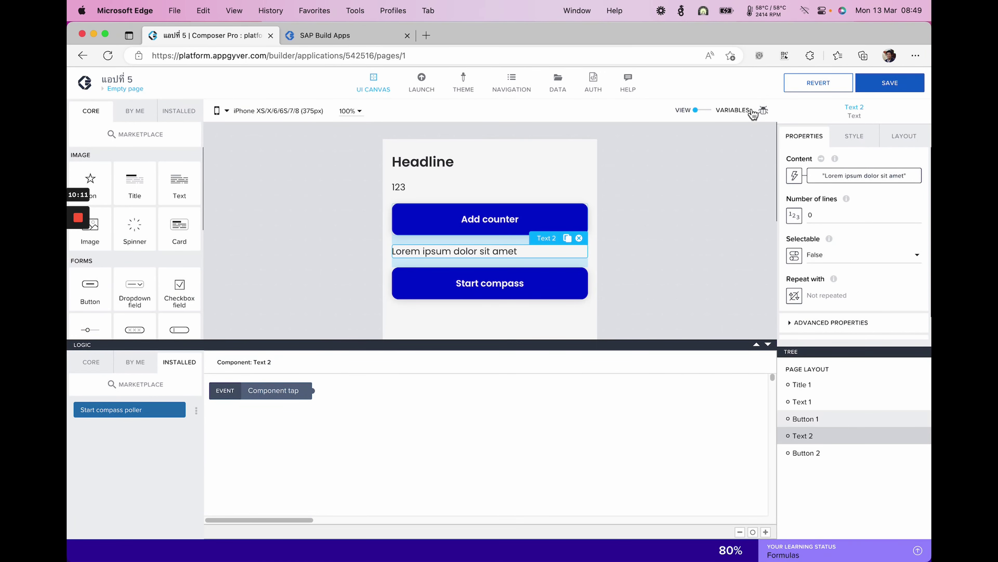
{"action": "left_click", "coordinate": [900, 83]}
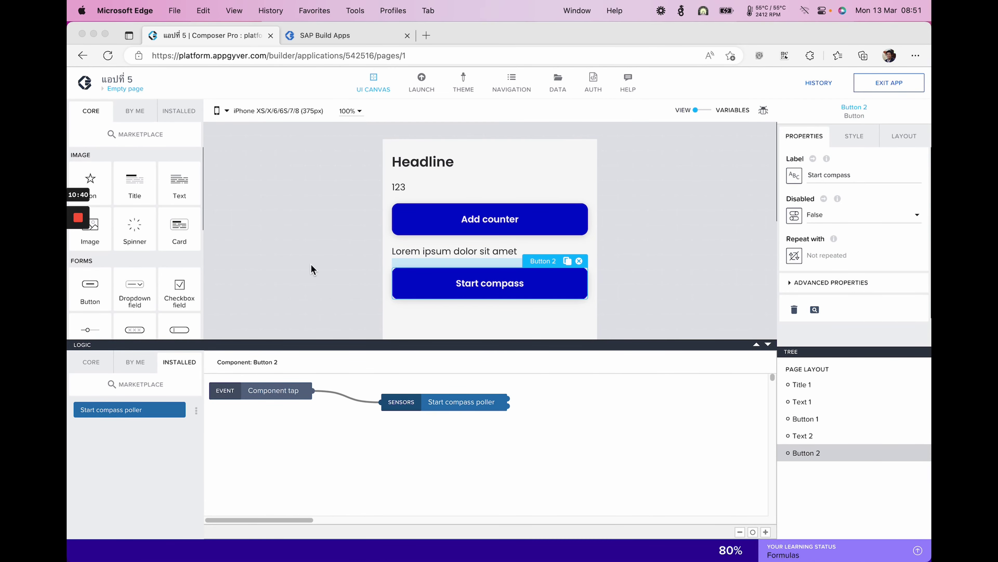
- Reopen the formula editor for the content of the text between the Add counter and Start compass buttons
{"action": "left_click", "coordinate": [484, 252]}
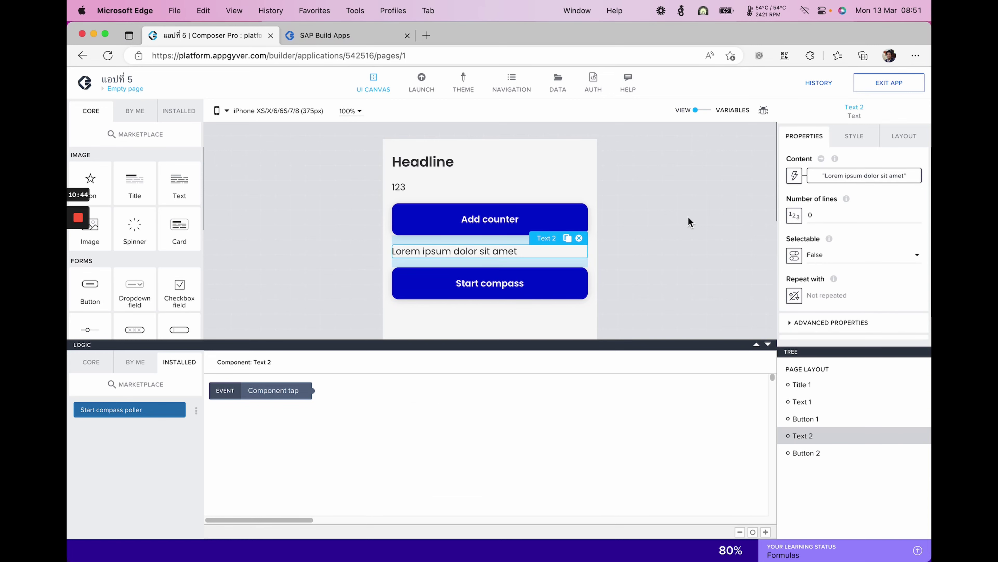
{"action": "left_click", "coordinate": [794, 176]}
{"action": "left_click", "coordinate": [623, 248]}
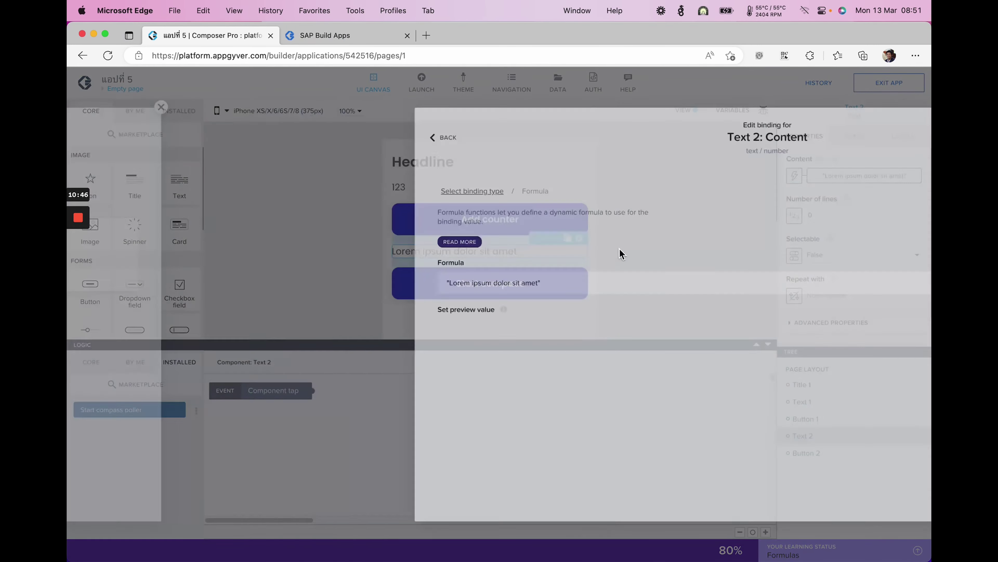
{"action": "left_click", "coordinate": [492, 287]}
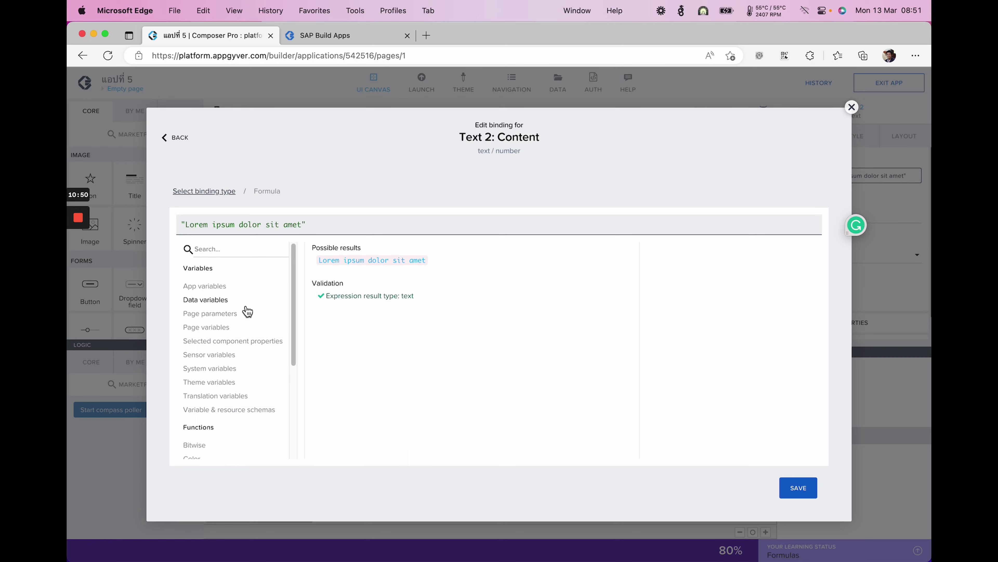
- Try to set the text's formula to the sensor variable sensorVars.compass.latestValue.heading
{"action": "left_click", "coordinate": [207, 332]}
{"action": "left_click", "coordinate": [208, 356]}
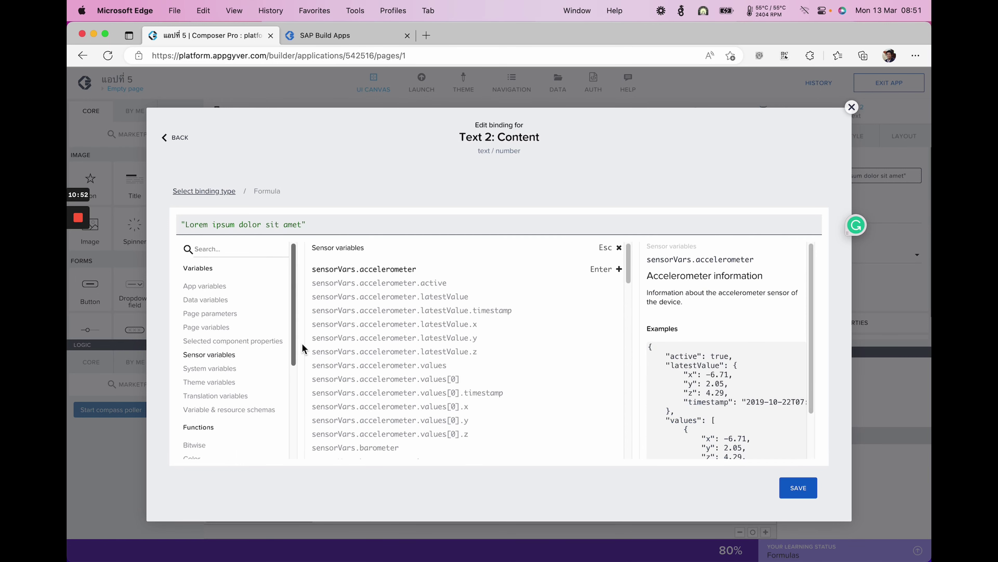
{"action": "scroll", "coordinate": [389, 371], "scroll_direction": "down", "scroll_amount": 3}
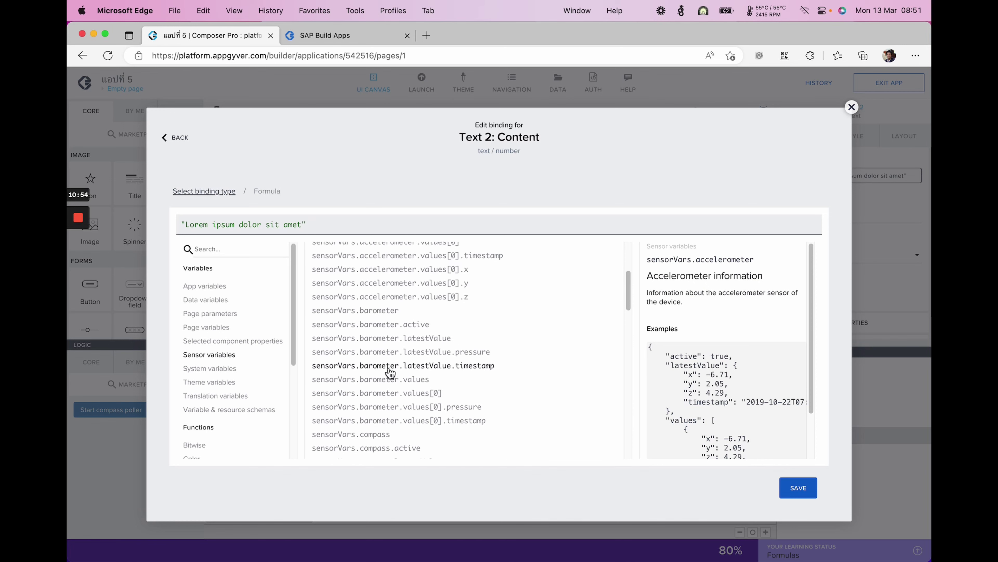
{"action": "scroll", "coordinate": [384, 365], "scroll_direction": "down", "scroll_amount": 5}
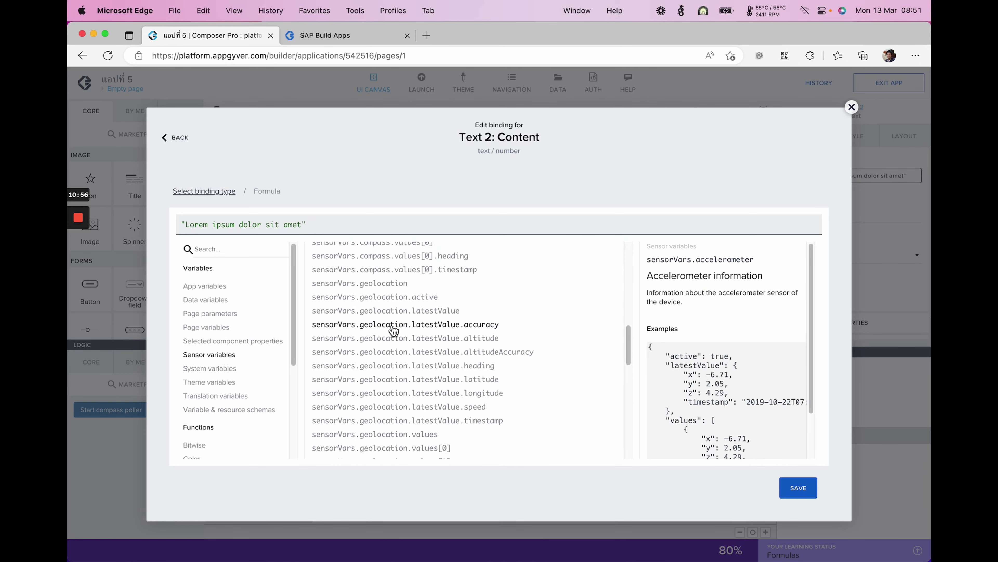
{"action": "scroll", "coordinate": [390, 344], "scroll_direction": "up", "scroll_amount": 3}
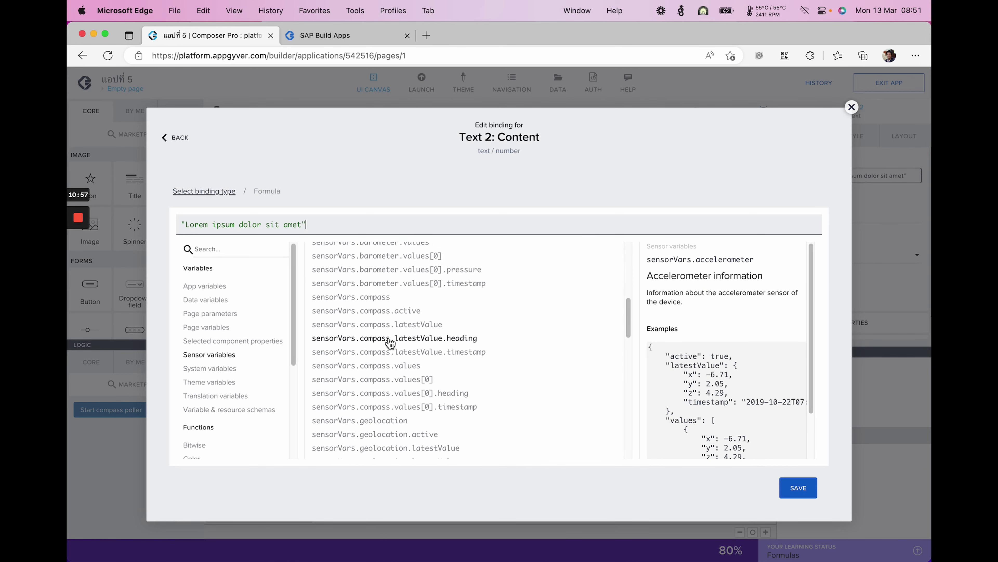
{"action": "left_click", "coordinate": [401, 339]}
{"action": "left_click", "coordinate": [791, 490]}
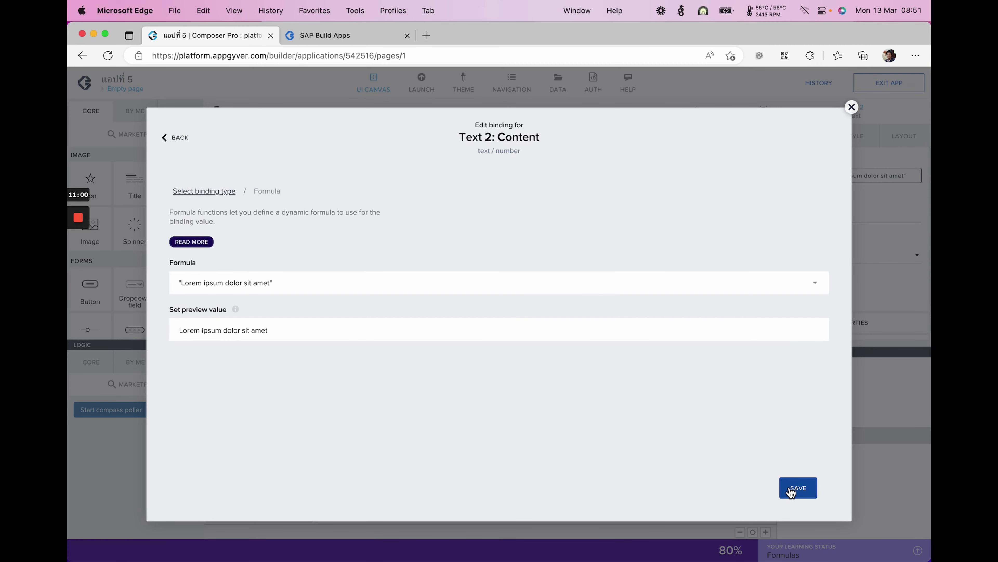
- Replace the placeholder text in the content formula with the sensor variable sensorVars.compass.latestValue.heading
{"action": "left_click", "coordinate": [313, 285]}
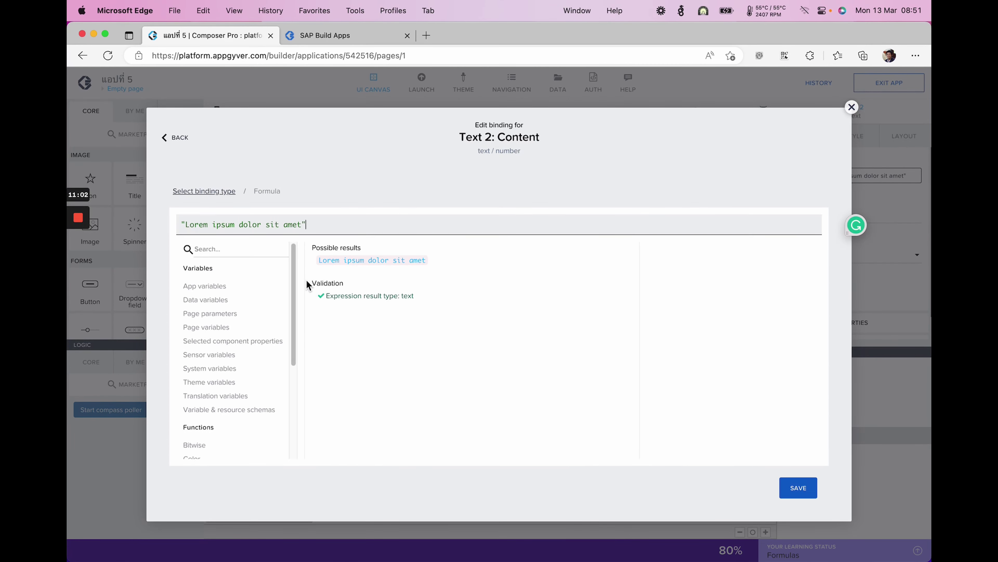
{"action": "left_click", "coordinate": [208, 356]}
{"action": "scroll", "coordinate": [378, 378], "scroll_direction": "down", "scroll_amount": 7}
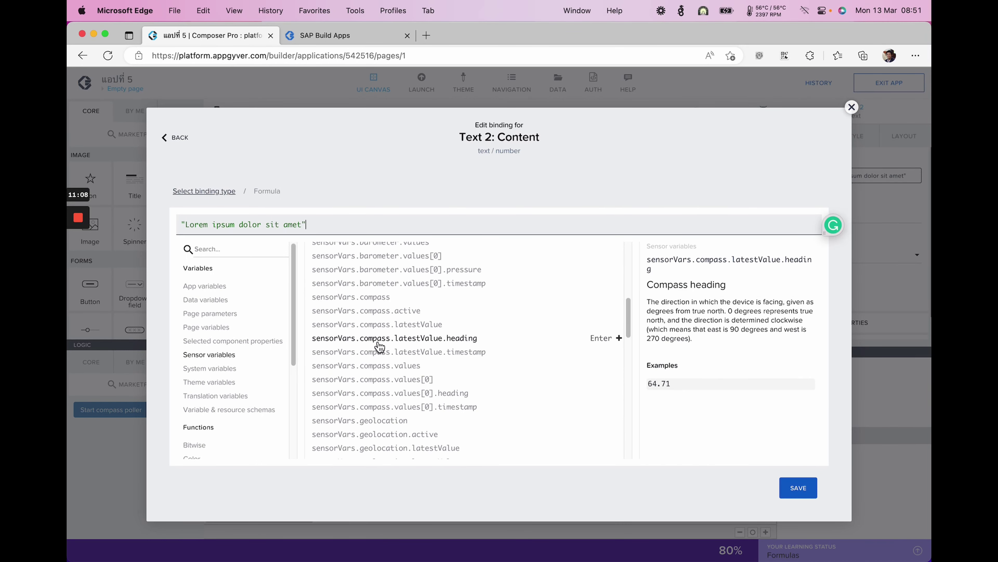
{"action": "left_click", "coordinate": [377, 340]}
{"action": "left_click_drag", "start_coordinate": [305, 224], "coordinate": [153, 233]}
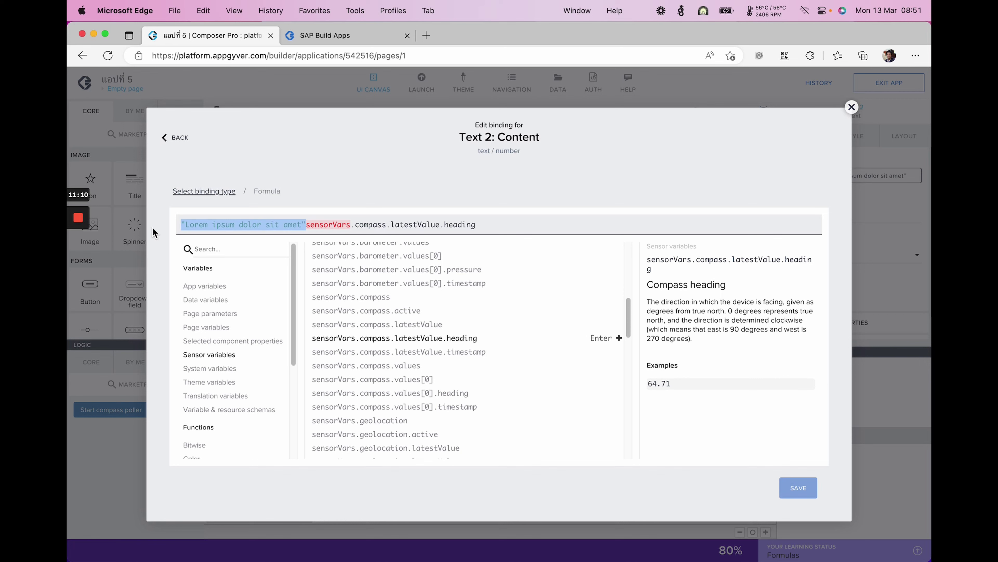
{"action": "key", "text": "BackSpace"}
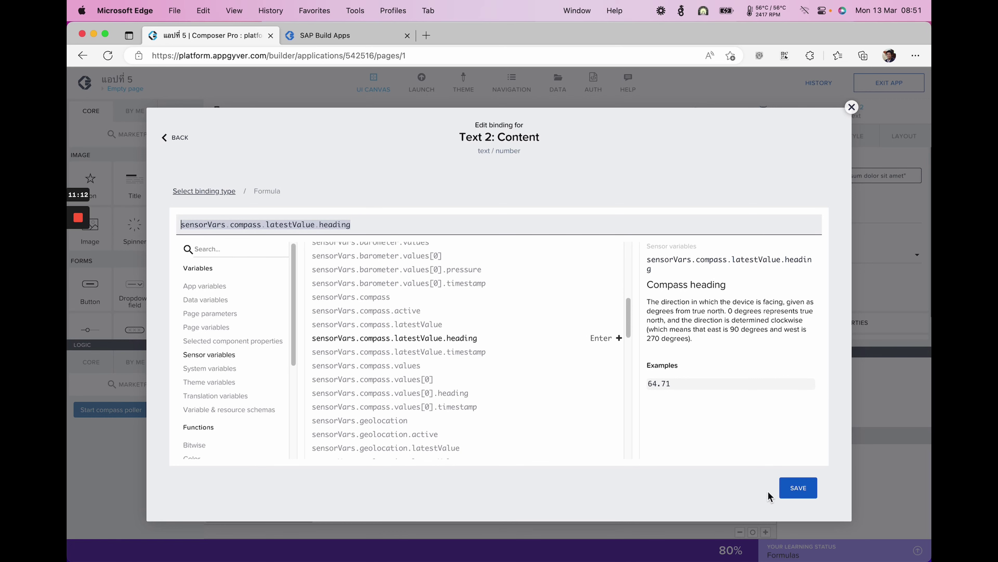
- Save the compass heading binding and the app, dismissing the learning completion screen
{"action": "left_click", "coordinate": [795, 492]}
{"action": "left_click", "coordinate": [801, 492]}
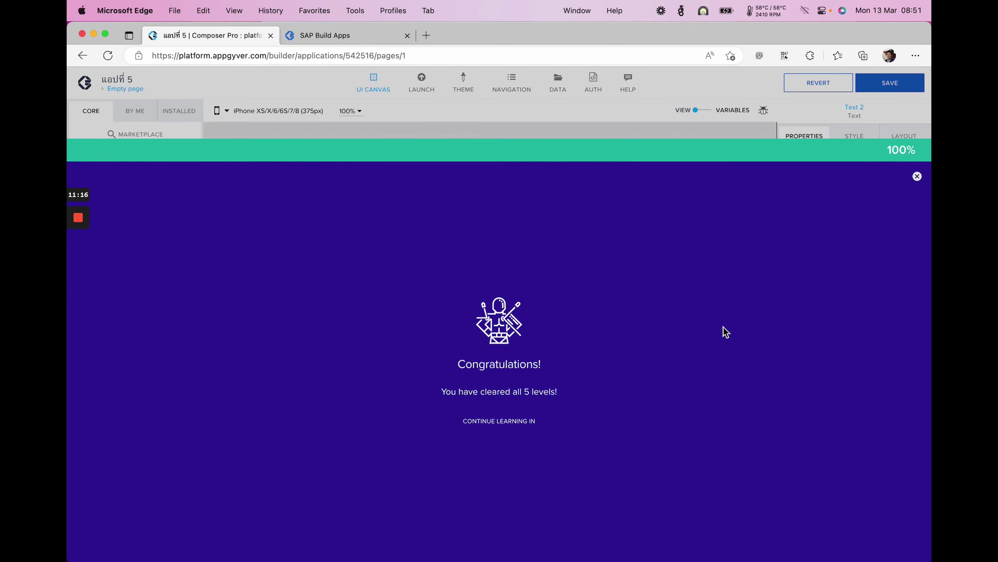
{"action": "left_click", "coordinate": [917, 177]}
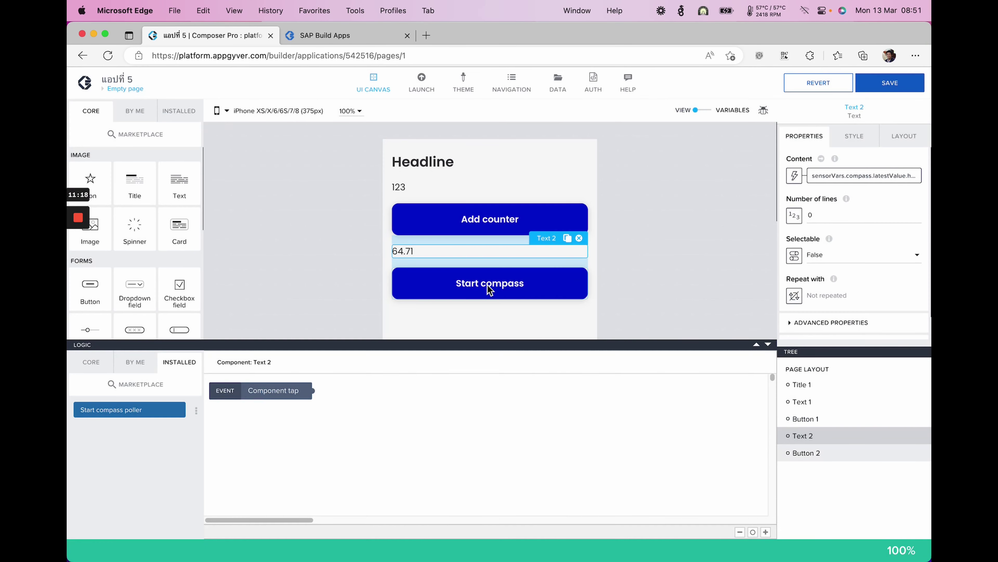
{"action": "left_click", "coordinate": [884, 81]}
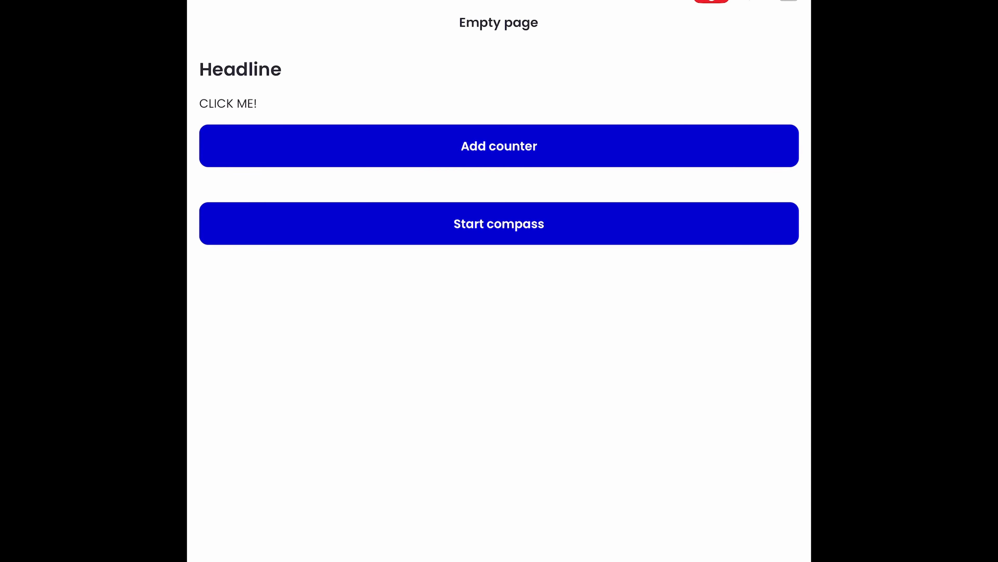
- In the running app preview, test the Add counter button four times and start the compass
{"action": "left_click", "coordinate": [498, 146]}
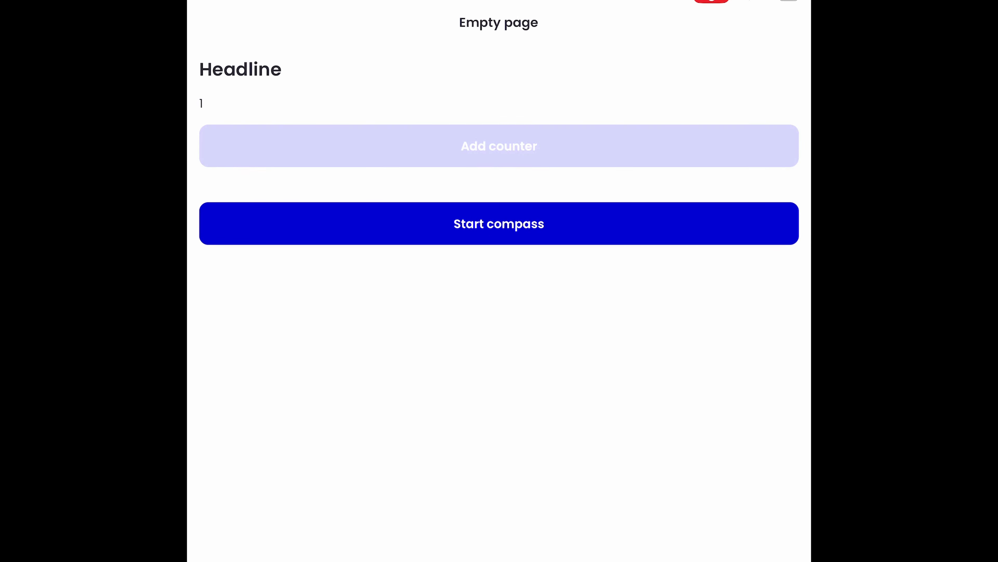
{"action": "left_click", "coordinate": [499, 145]}
{"action": "left_click", "coordinate": [499, 145]}
{"action": "left_click", "coordinate": [498, 145]}
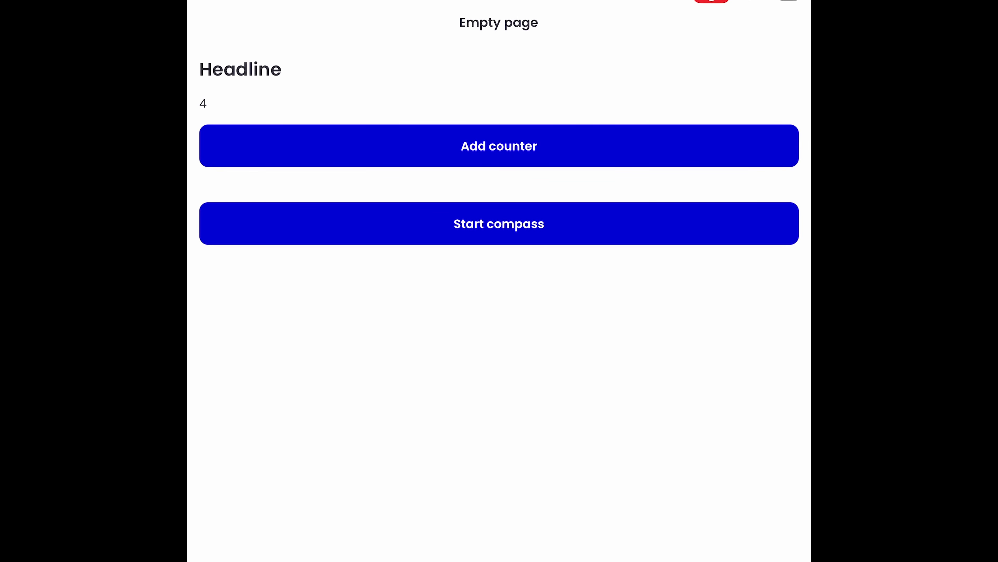
{"action": "left_click", "coordinate": [498, 224]}
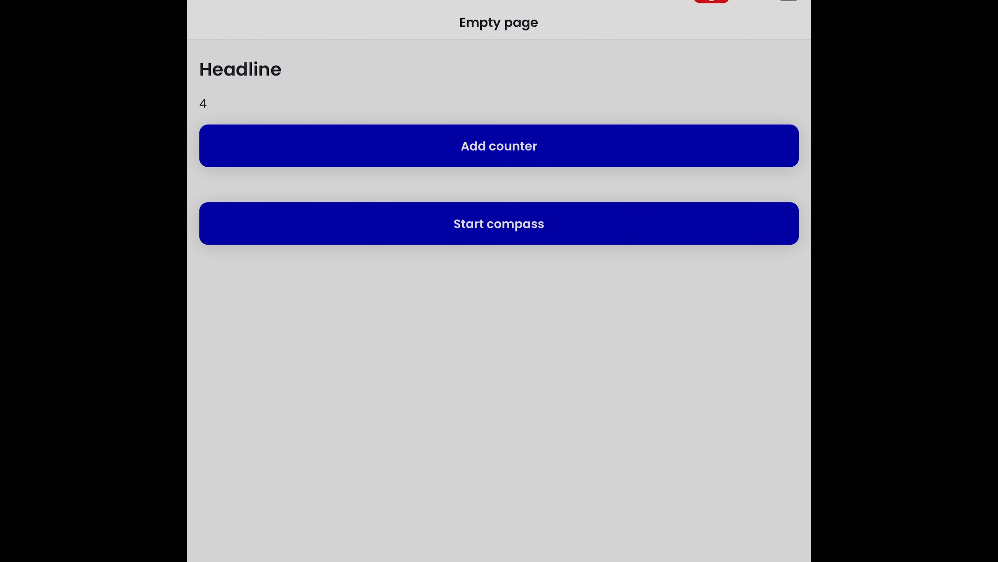